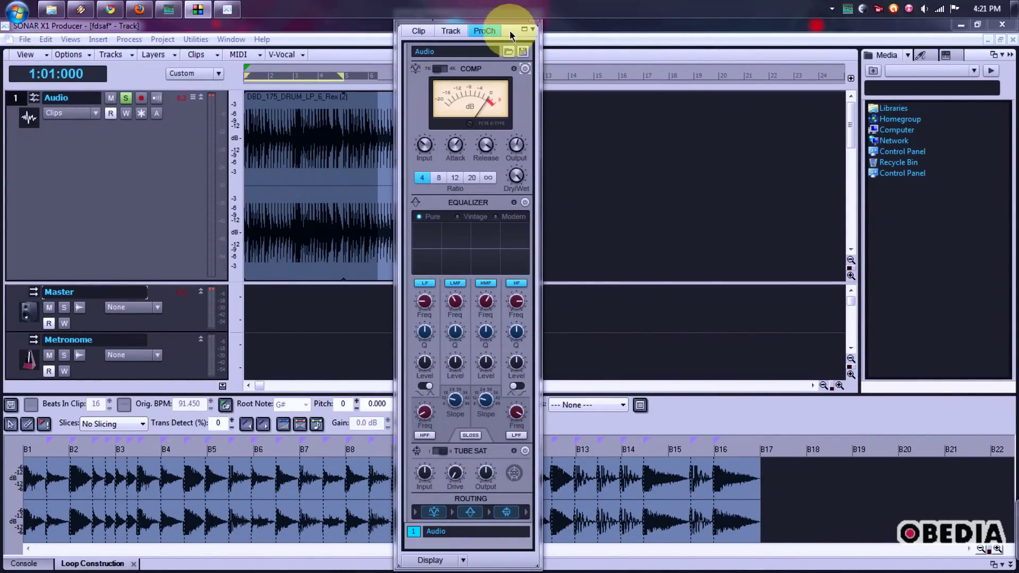
- Dock the ProChannel inspector at the left edge, then float it mid-screen over the track view
{"action": "mouse_move", "coordinate": [511, 26]}
{"action": "left_mouse_down"}
{"action": "mouse_move", "coordinate": [194, 16]}
{"action": "mouse_move", "coordinate": [91, 27]}
{"action": "left_mouse_up"}
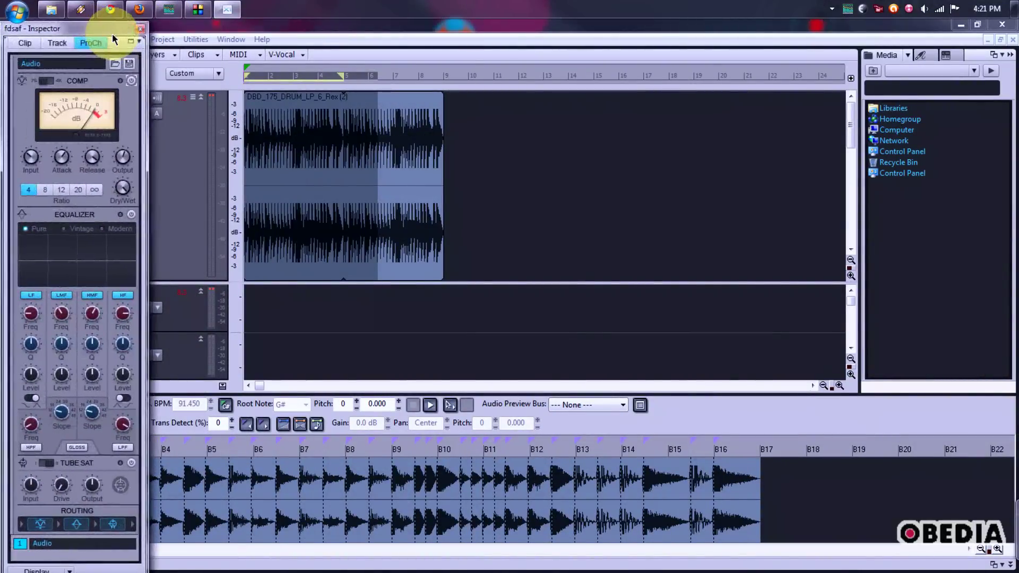
{"action": "left_click_drag", "start_coordinate": [113, 40], "coordinate": [537, 30]}
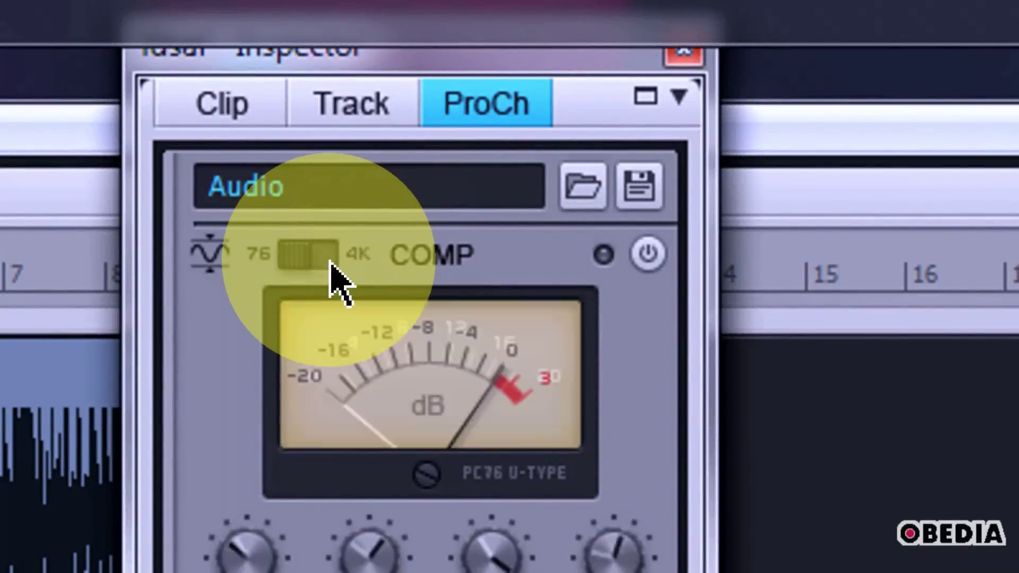
{"action": "left_click", "coordinate": [330, 263]}
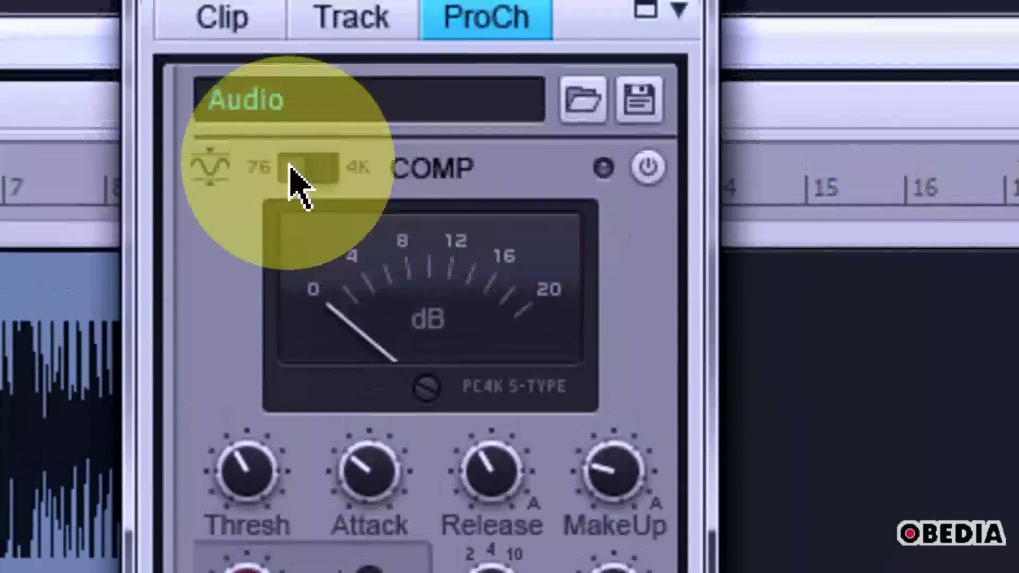
{"action": "left_click", "coordinate": [292, 168]}
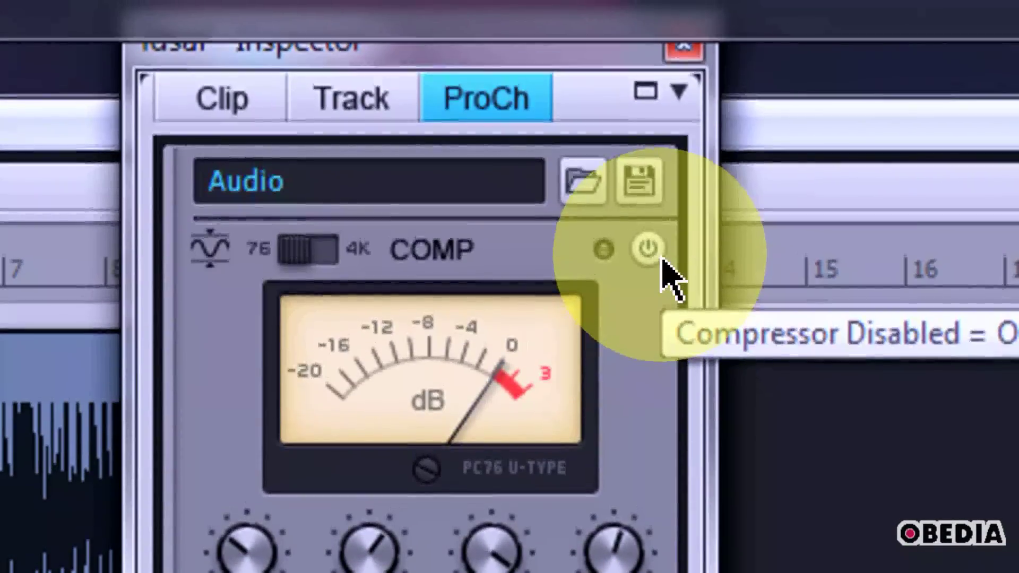
- Switch on the PC76 compressor, raise its output, and try ratios 20 and 4 before choosing 12
{"action": "left_click", "coordinate": [661, 258]}
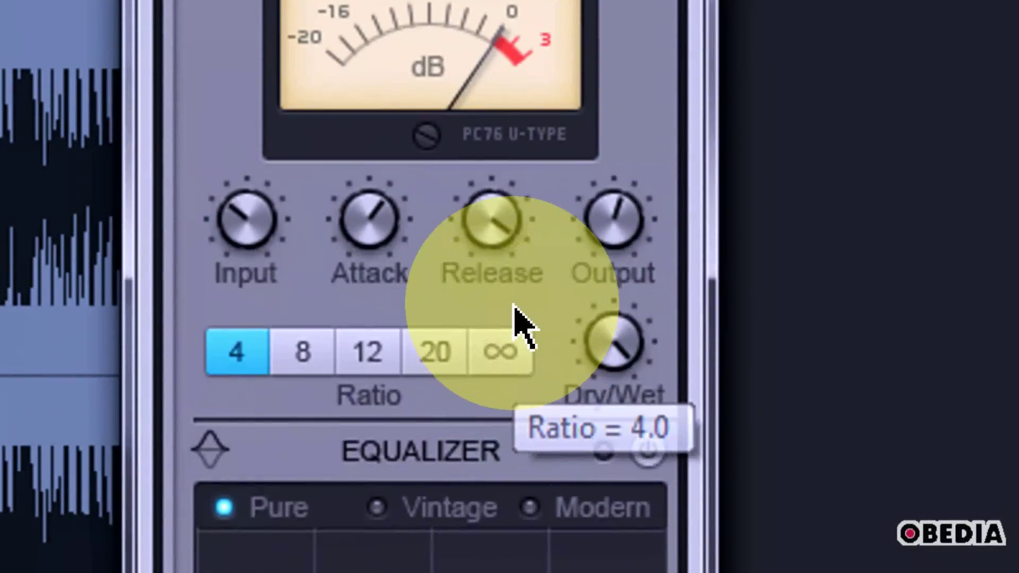
{"action": "mouse_move", "coordinate": [512, 201]}
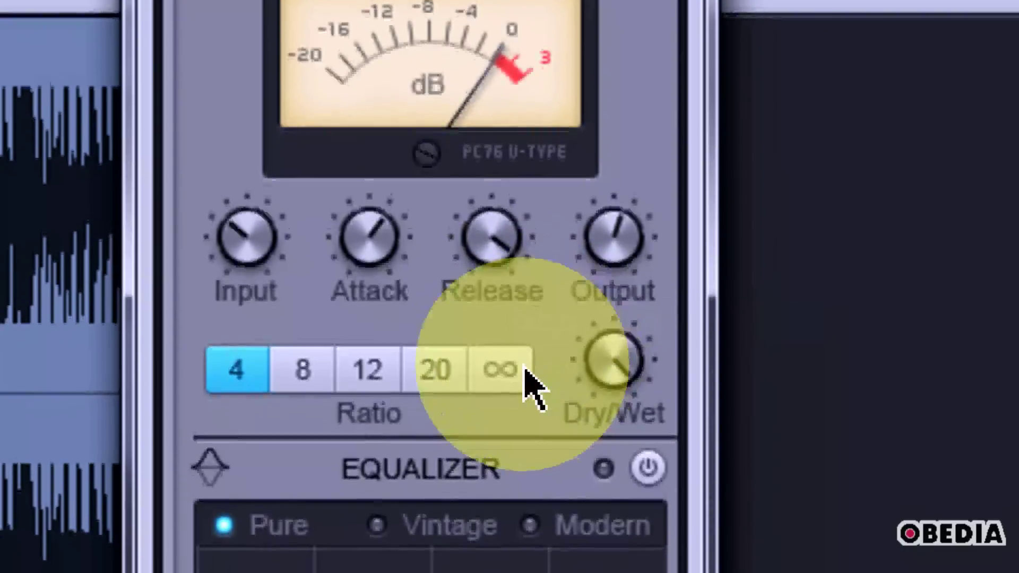
{"action": "mouse_move", "coordinate": [520, 361]}
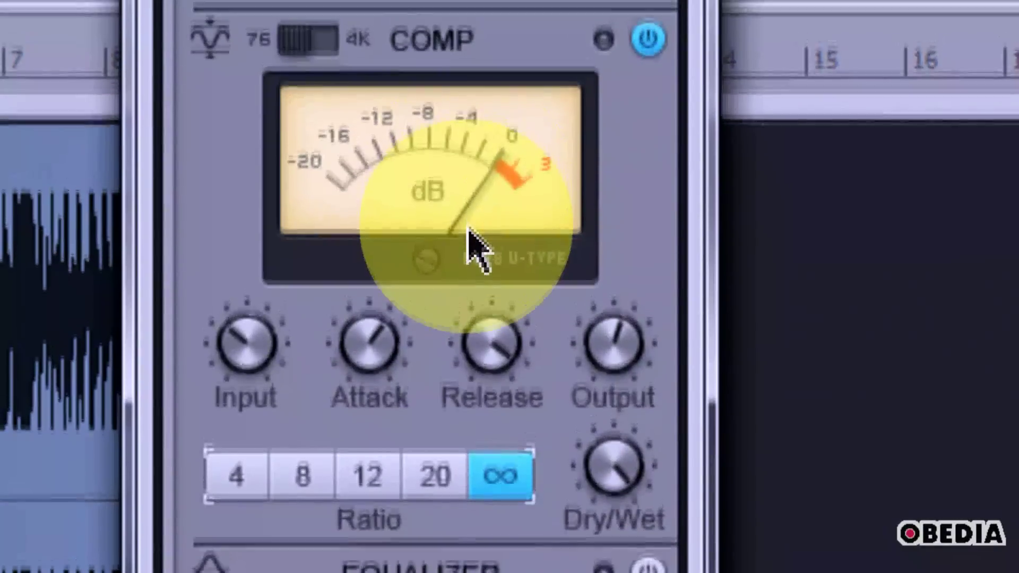
{"action": "mouse_move", "coordinate": [473, 363]}
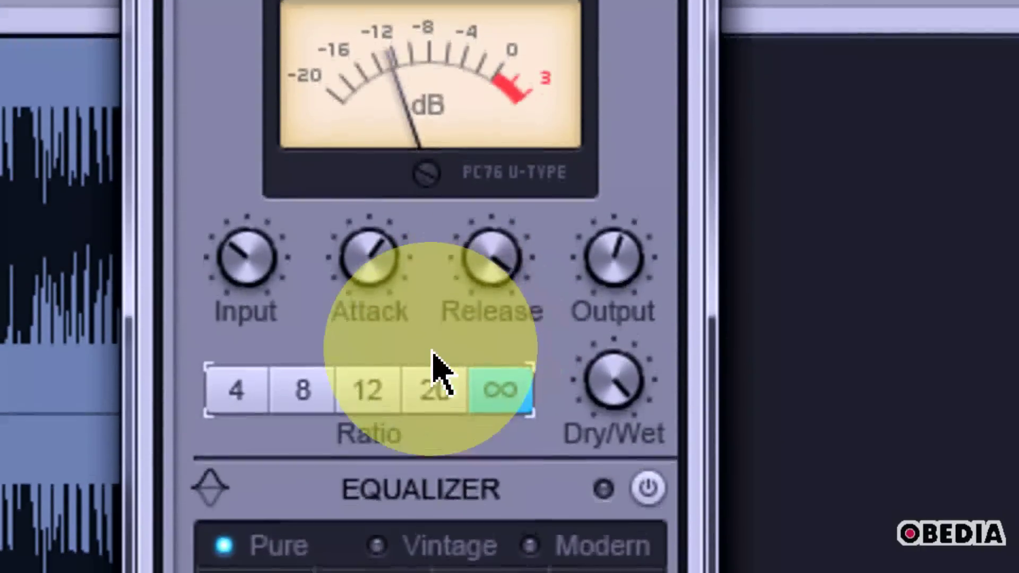
{"action": "left_click_drag", "start_coordinate": [610, 289], "coordinate": [619, 266]}
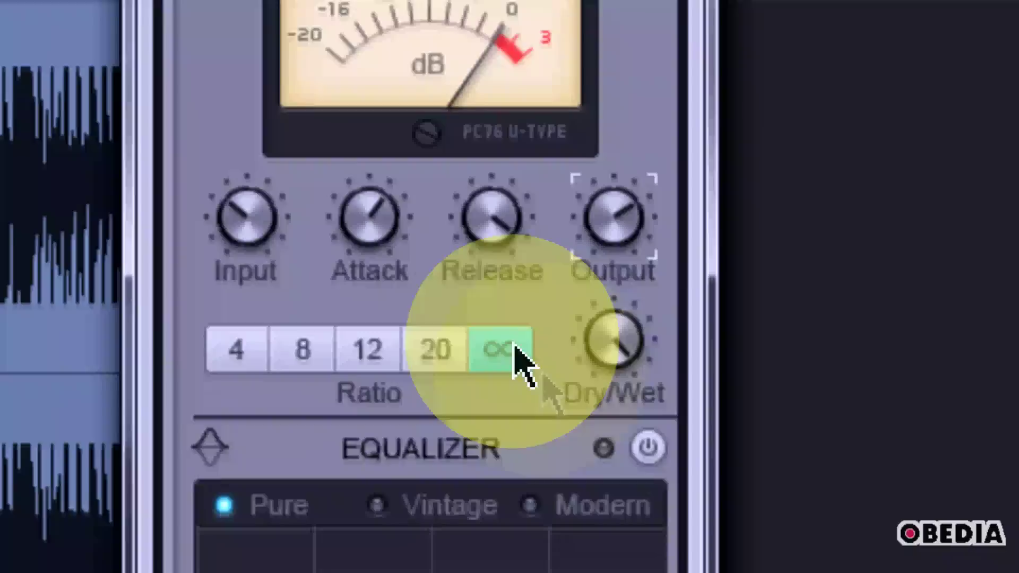
{"action": "left_click_drag", "start_coordinate": [632, 233], "coordinate": [631, 228]}
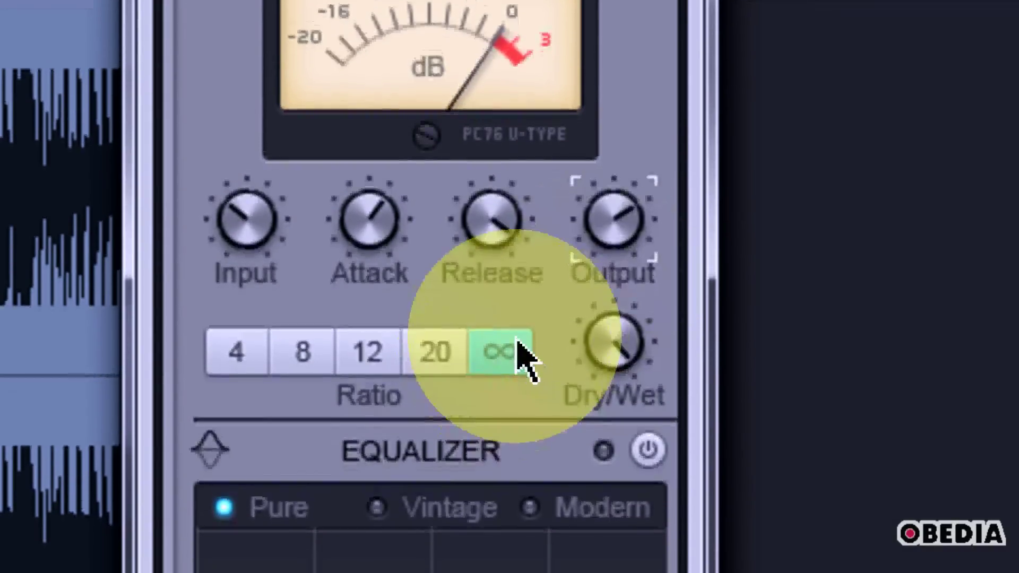
{"action": "left_click_drag", "start_coordinate": [587, 292], "coordinate": [619, 268]}
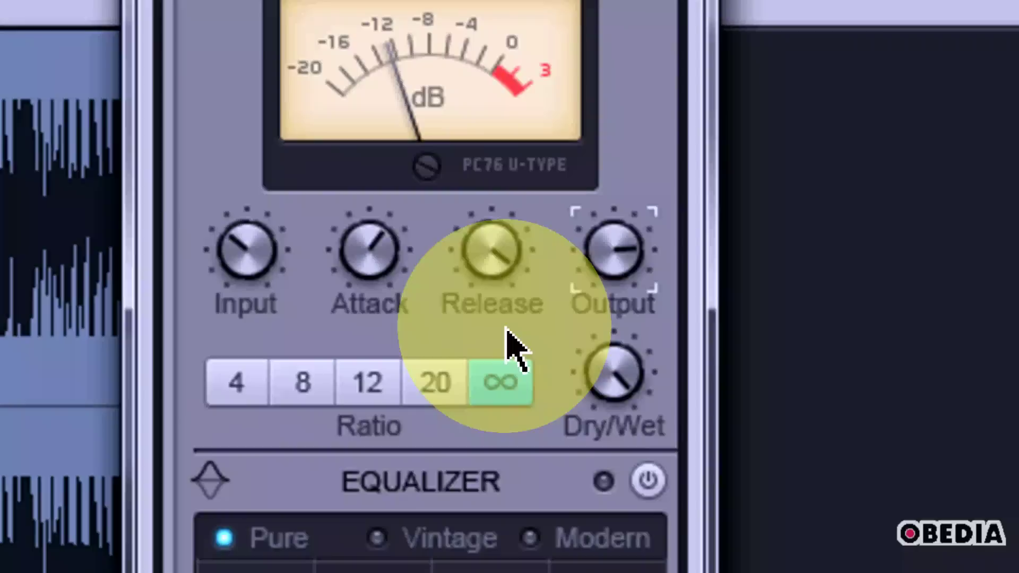
{"action": "left_click", "coordinate": [427, 386]}
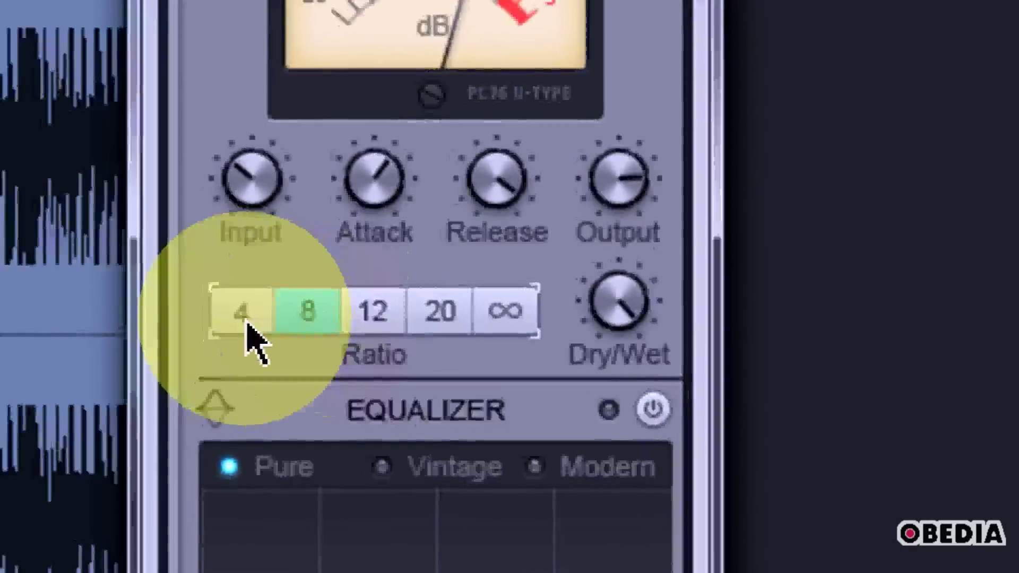
{"action": "left_click", "coordinate": [239, 331]}
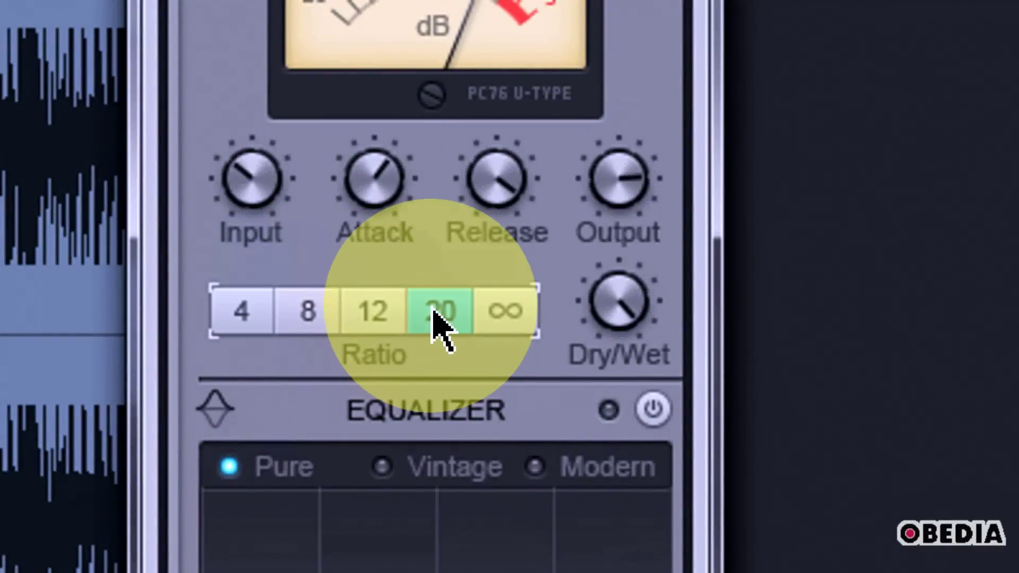
{"action": "left_click", "coordinate": [385, 317]}
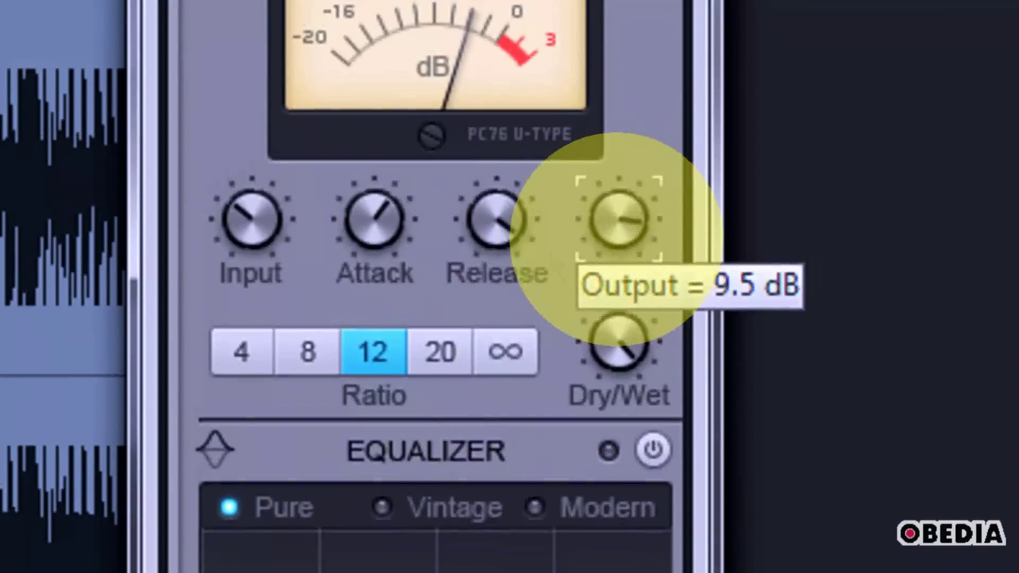
- Shorten the release, raise the input, fine-tune attack, and leave the ratio at 12
{"action": "mouse_move", "coordinate": [494, 194]}
{"action": "left_click_drag", "start_coordinate": [496, 244], "coordinate": [438, 257]}
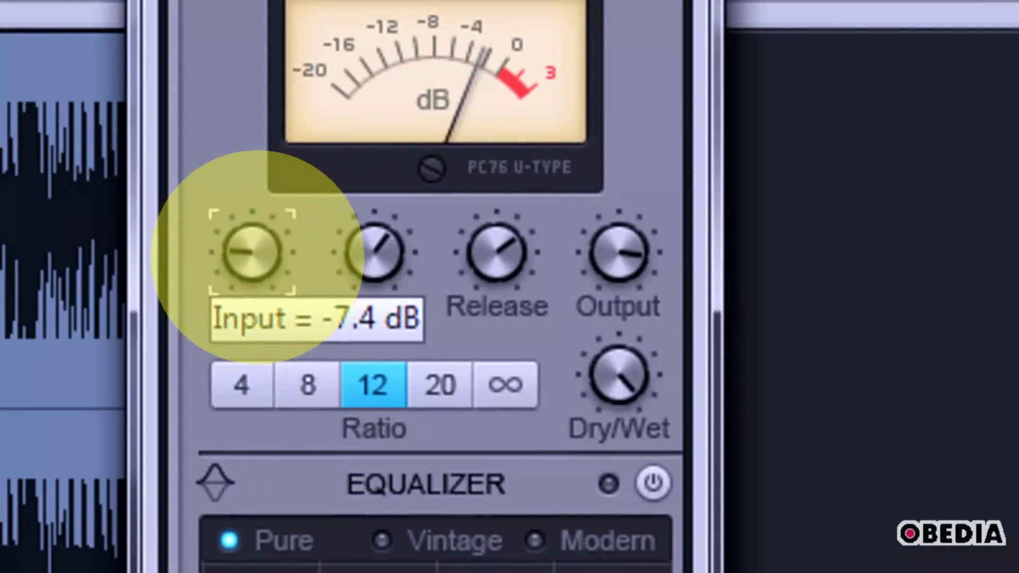
{"action": "left_click_drag", "start_coordinate": [254, 261], "coordinate": [273, 263]}
{"action": "left_click_drag", "start_coordinate": [375, 253], "coordinate": [383, 263]}
{"action": "left_click_drag", "start_coordinate": [501, 246], "coordinate": [510, 254]}
{"action": "left_click", "coordinate": [630, 399]}
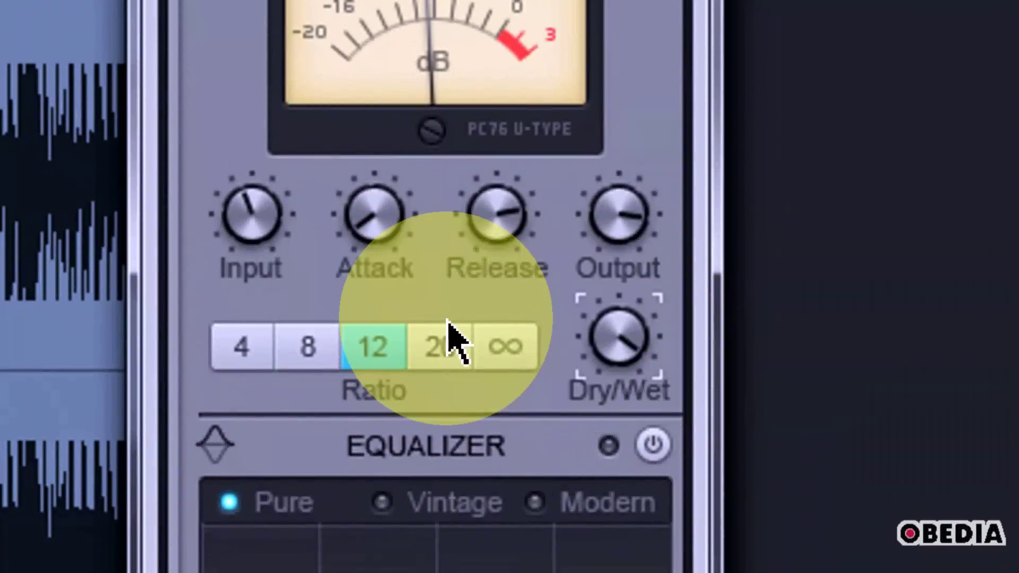
{"action": "left_click", "coordinate": [446, 339]}
{"action": "left_click", "coordinate": [509, 350]}
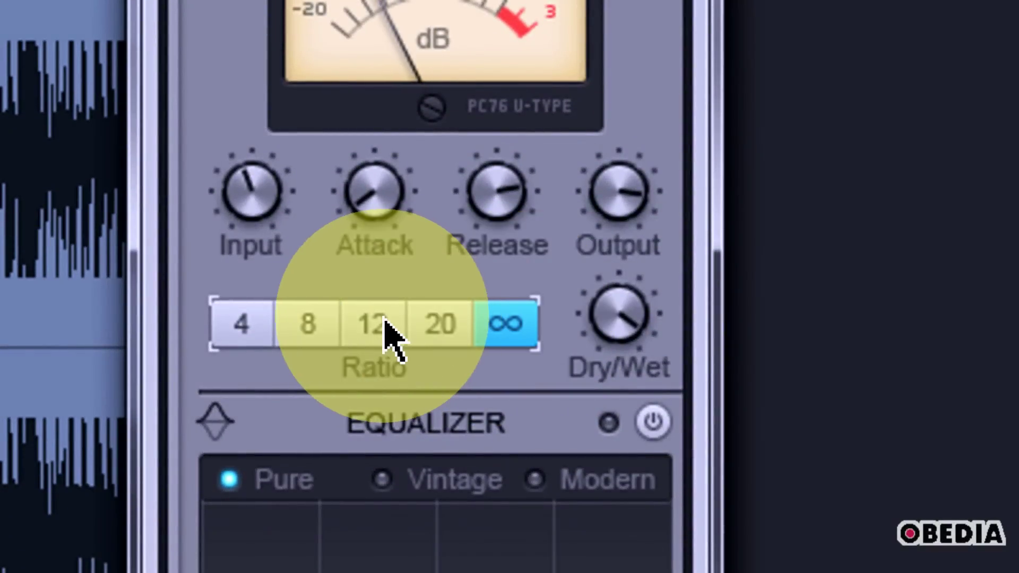
{"action": "left_click", "coordinate": [384, 325]}
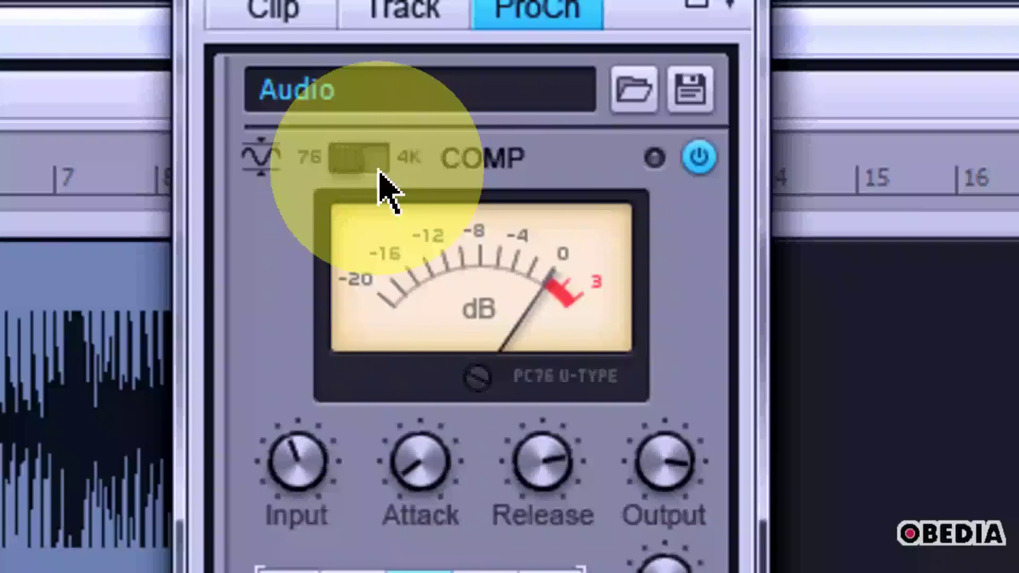
{"action": "left_click", "coordinate": [382, 137]}
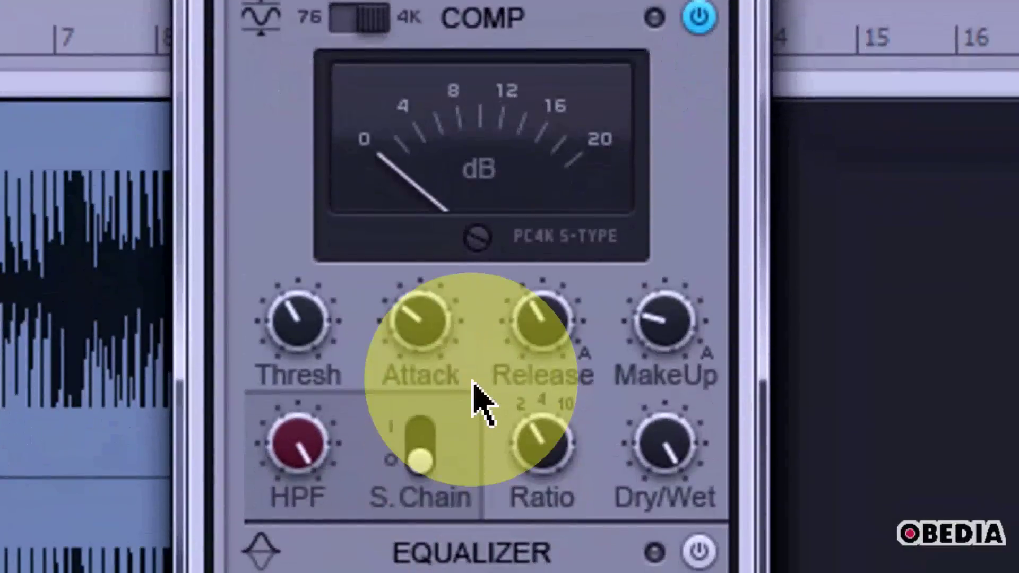
{"action": "mouse_move", "coordinate": [662, 305]}
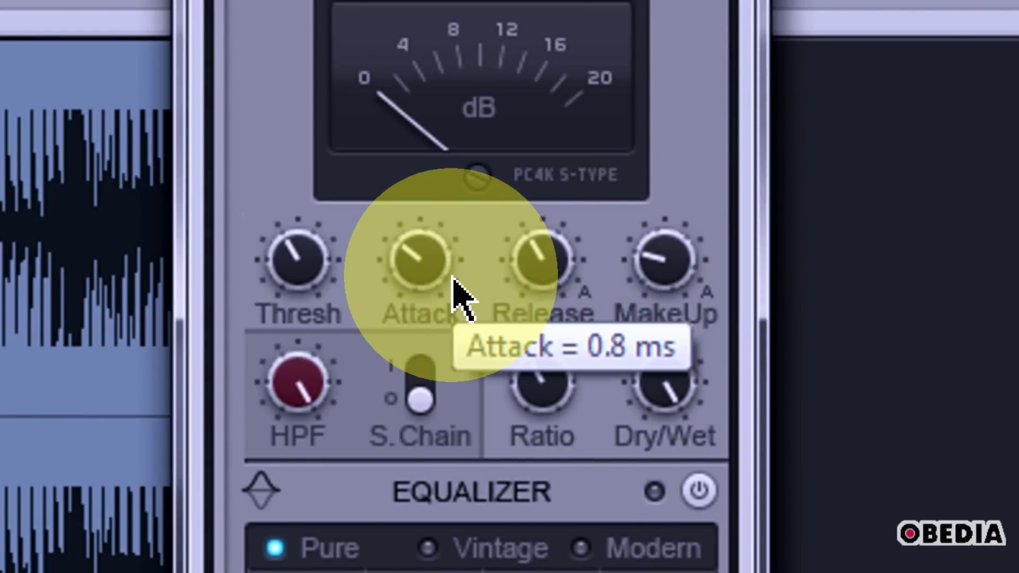
{"action": "mouse_move", "coordinate": [307, 277]}
{"action": "left_mouse_down"}
{"action": "mouse_move", "coordinate": [308, 287]}
{"action": "mouse_move", "coordinate": [307, 278]}
{"action": "left_mouse_up"}
{"action": "left_click_drag", "start_coordinate": [684, 262], "coordinate": [685, 280]}
{"action": "left_click_drag", "start_coordinate": [541, 260], "coordinate": [541, 250]}
{"action": "left_click_drag", "start_coordinate": [297, 263], "coordinate": [290, 268]}
{"action": "left_click", "coordinate": [419, 262]}
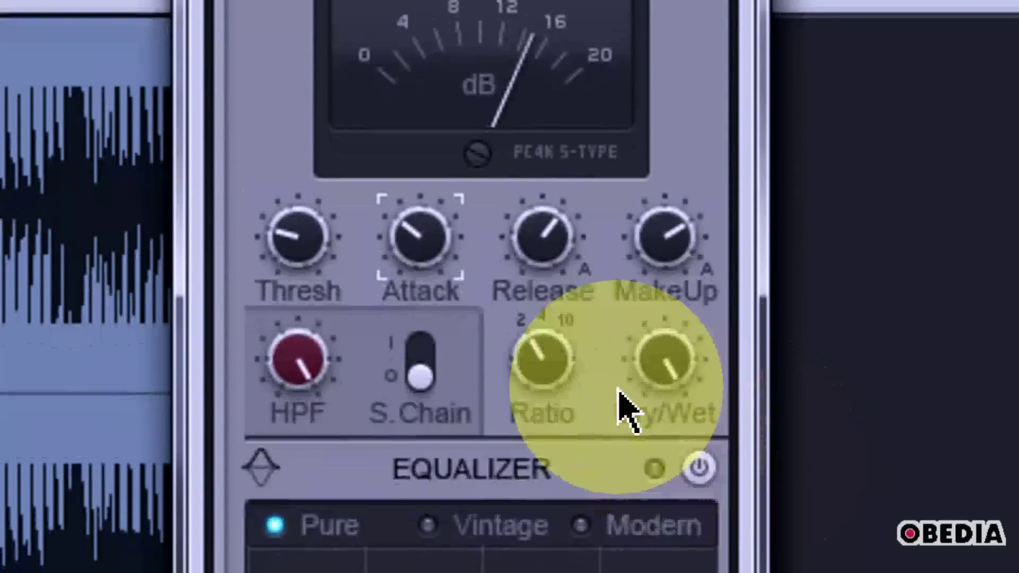
{"action": "left_click", "coordinate": [541, 398]}
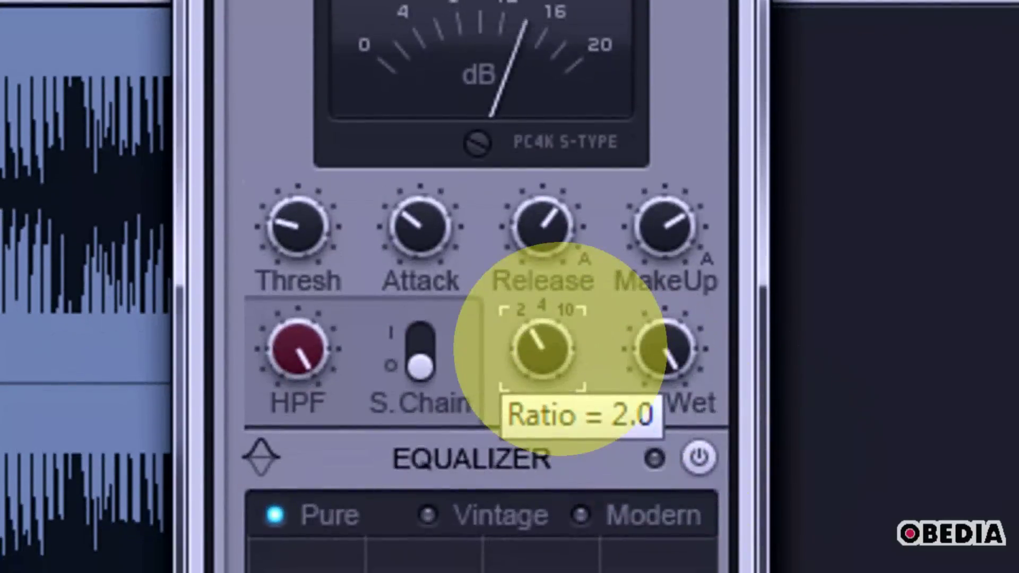
{"action": "scroll", "coordinate": [560, 334], "scroll_direction": "up", "scroll_amount": 1}
{"action": "scroll", "coordinate": [561, 334], "scroll_direction": "down", "scroll_amount": 1}
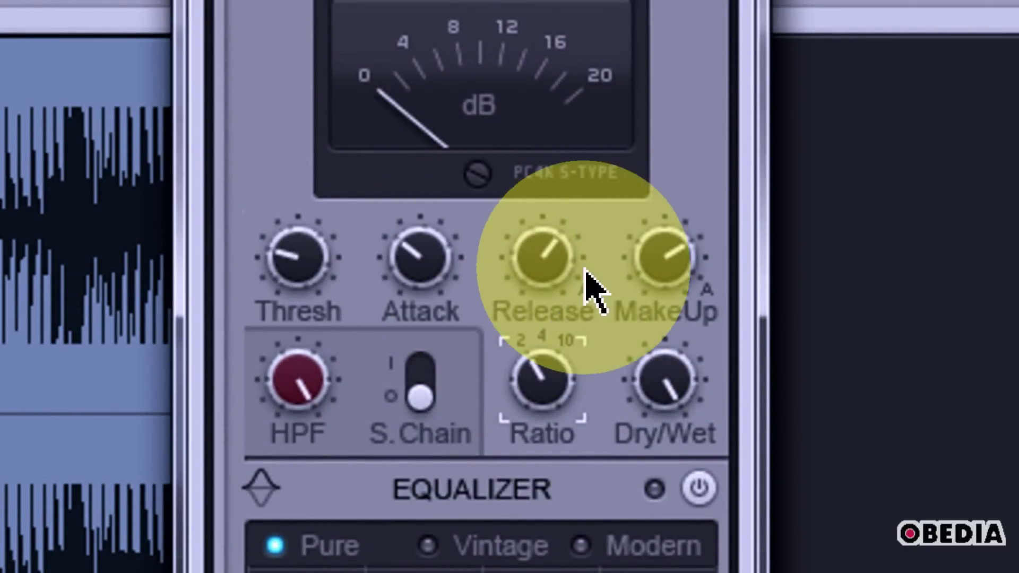
{"action": "mouse_move", "coordinate": [659, 264]}
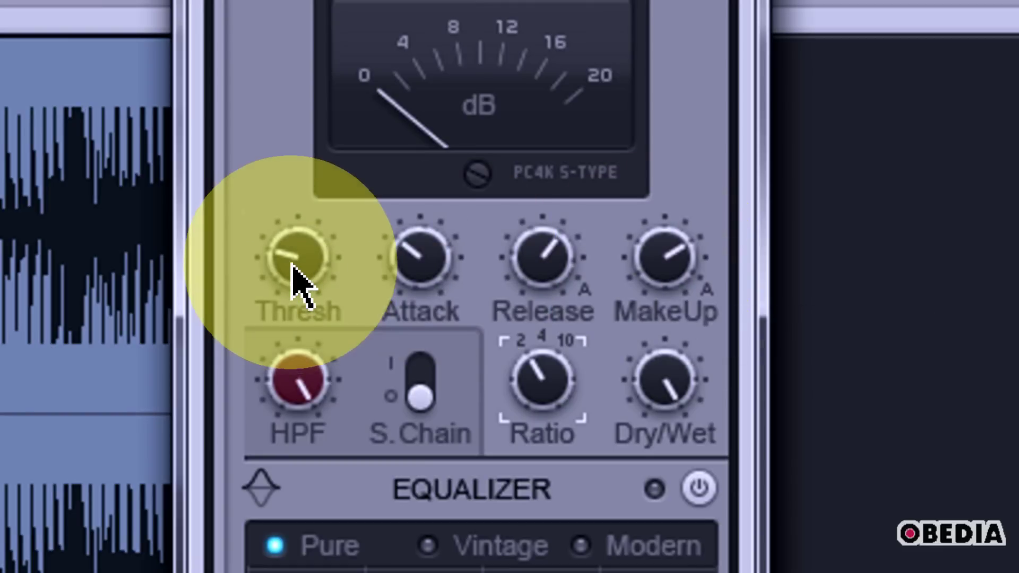
{"action": "mouse_move", "coordinate": [295, 277]}
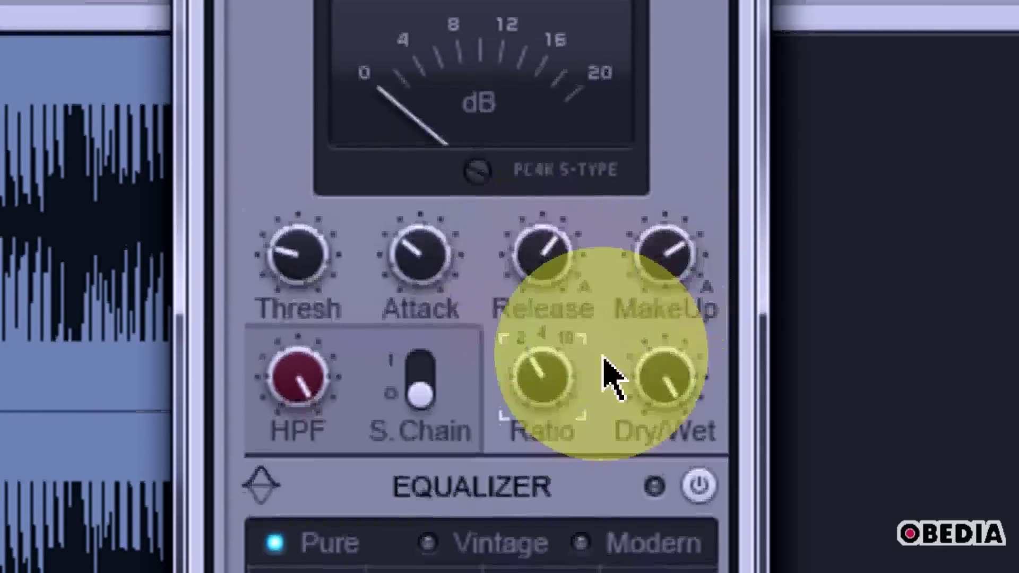
{"action": "mouse_move", "coordinate": [553, 387]}
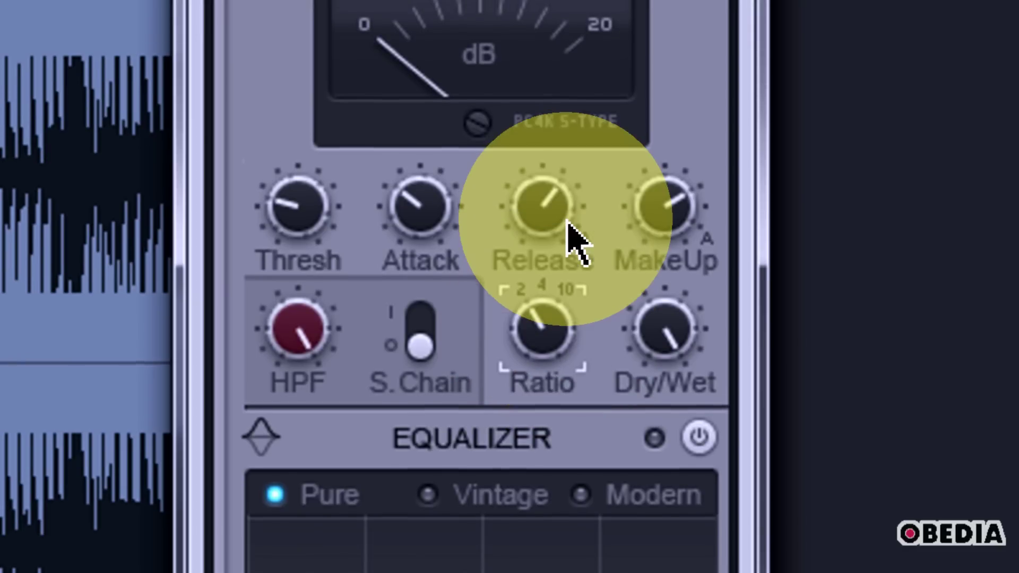
{"action": "mouse_move", "coordinate": [546, 183]}
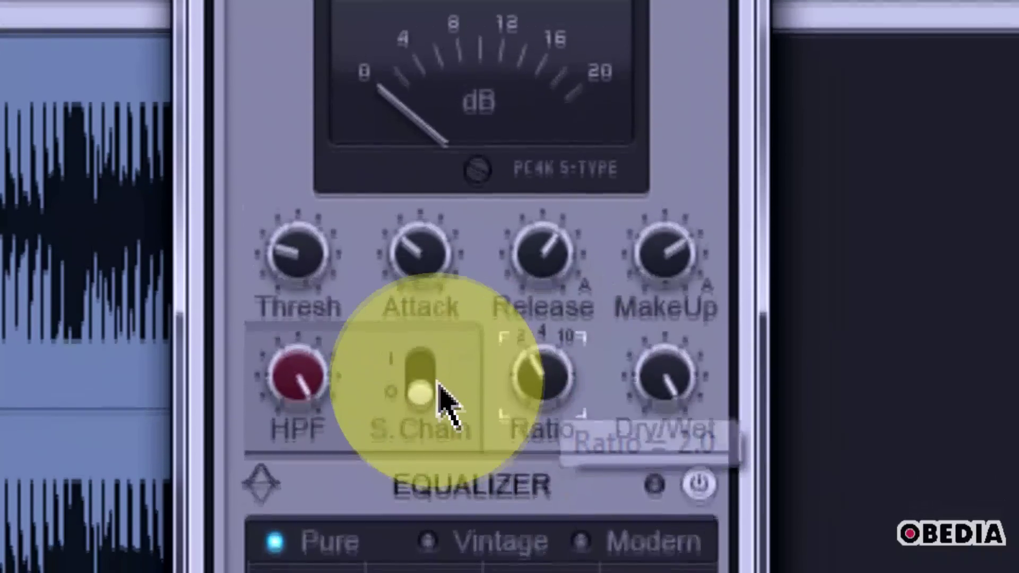
{"action": "mouse_move", "coordinate": [421, 428]}
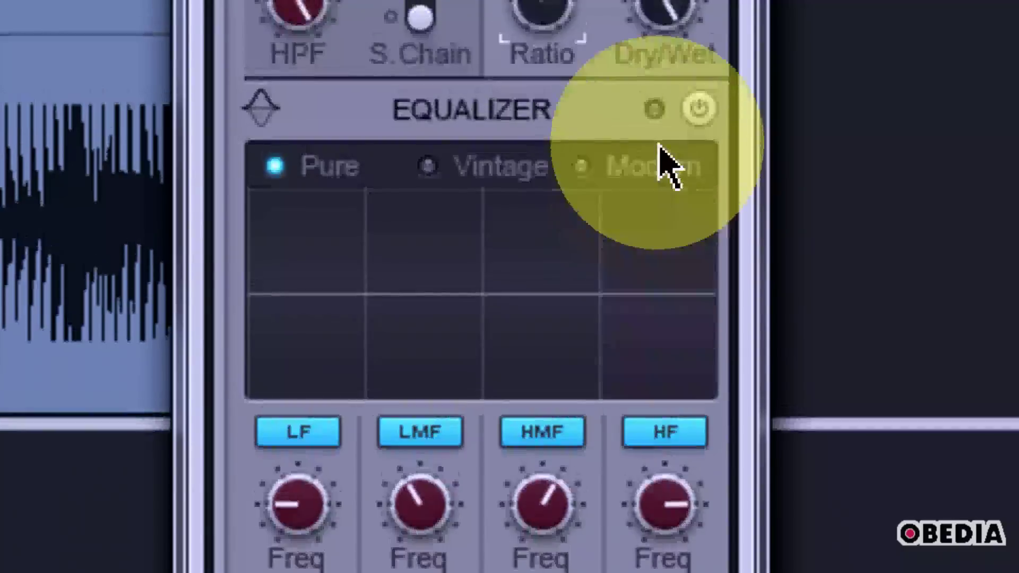
- Switch on the equalizer, sweep the low band to about 106 Hz, and toggle all four bands
{"action": "left_click", "coordinate": [690, 156]}
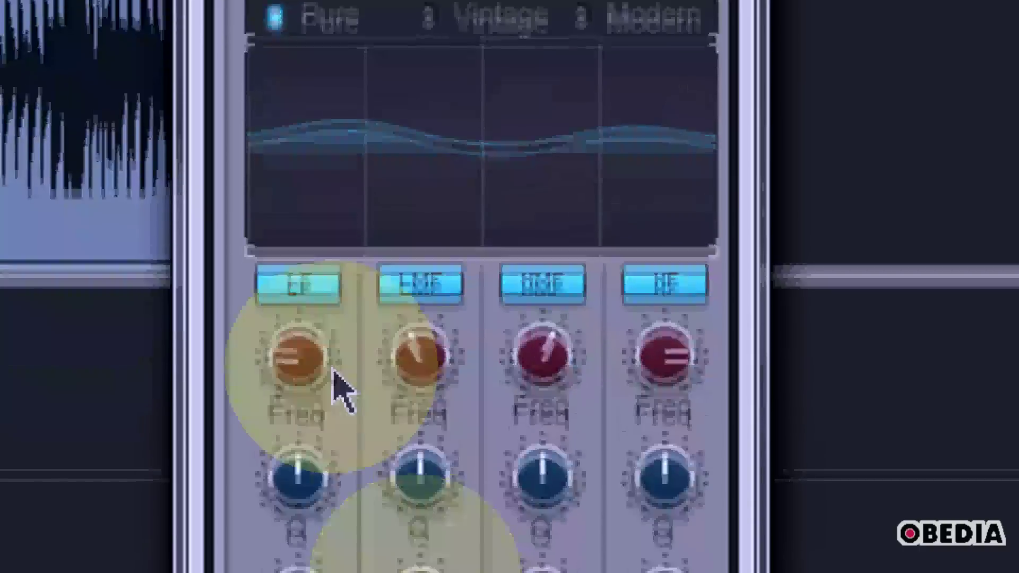
{"action": "left_click_drag", "start_coordinate": [317, 351], "coordinate": [320, 317]}
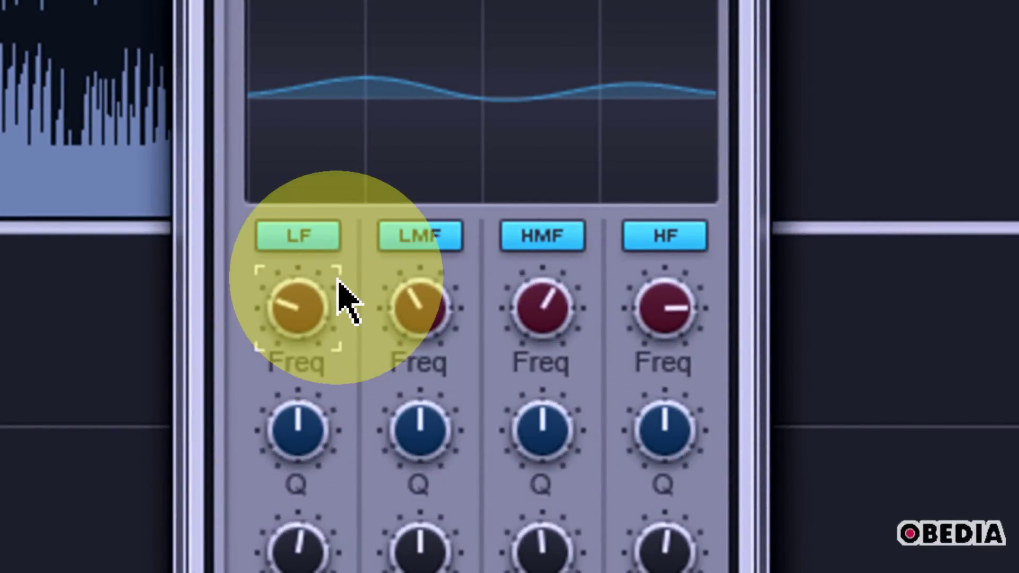
{"action": "left_click", "coordinate": [318, 233]}
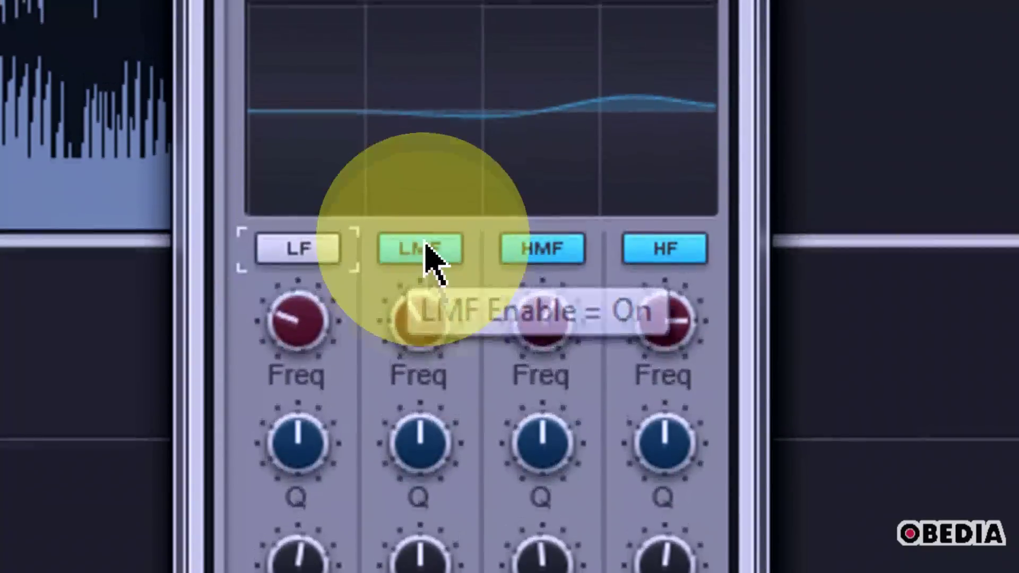
{"action": "left_click", "coordinate": [422, 236]}
{"action": "left_click", "coordinate": [509, 236]}
{"action": "left_click", "coordinate": [626, 237]}
{"action": "left_click", "coordinate": [525, 263]}
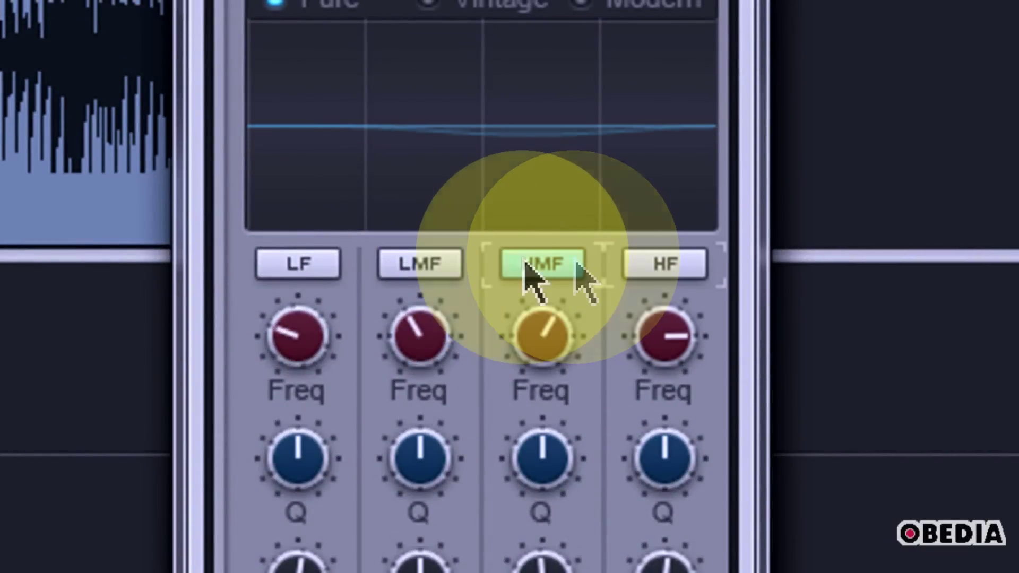
{"action": "left_click", "coordinate": [448, 264]}
{"action": "left_click", "coordinate": [302, 264]}
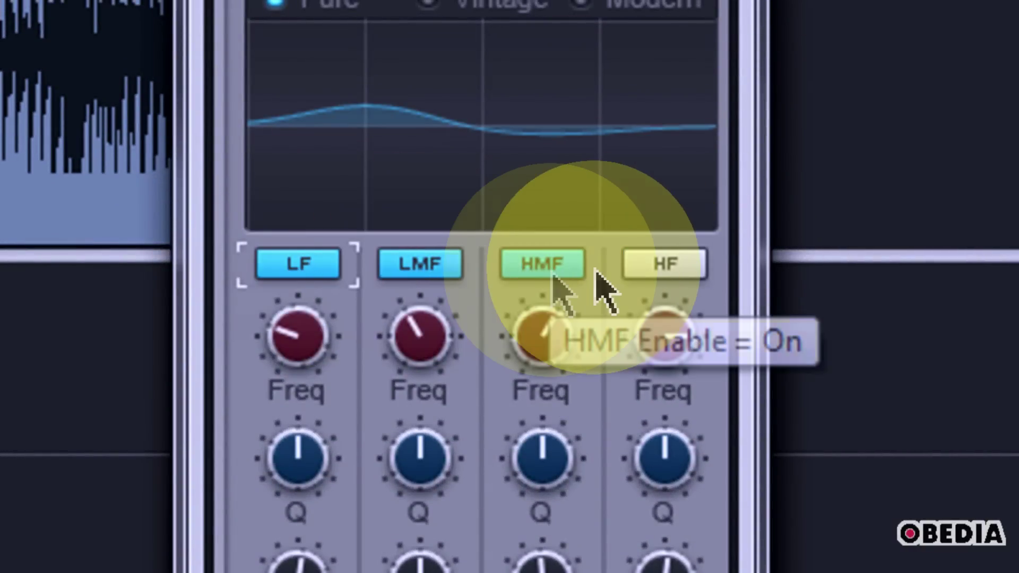
{"action": "left_click", "coordinate": [642, 263]}
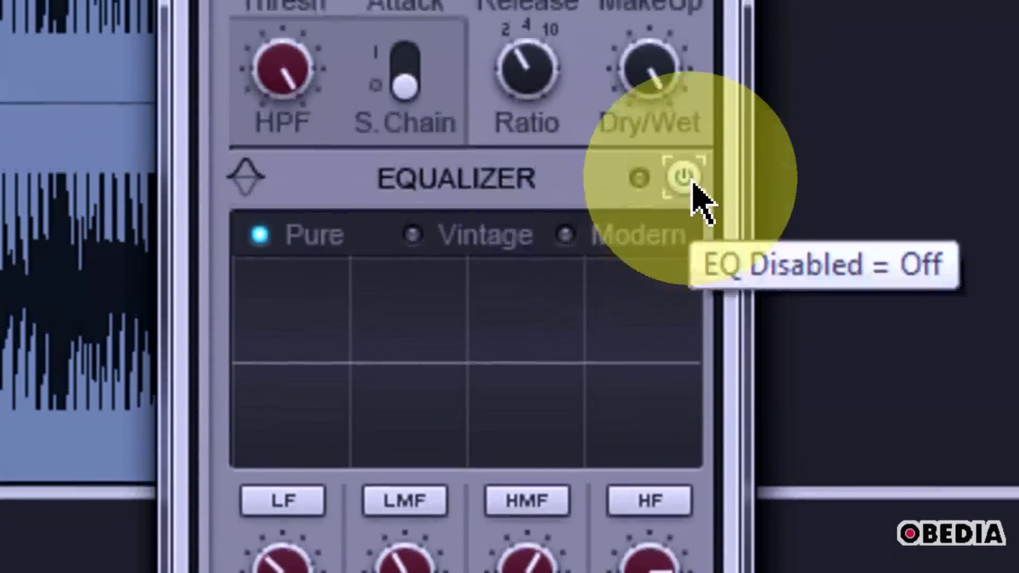
- Turn the equalizer back on and compare Vintage and Pure before settling on Modern style
{"action": "left_click", "coordinate": [684, 155]}
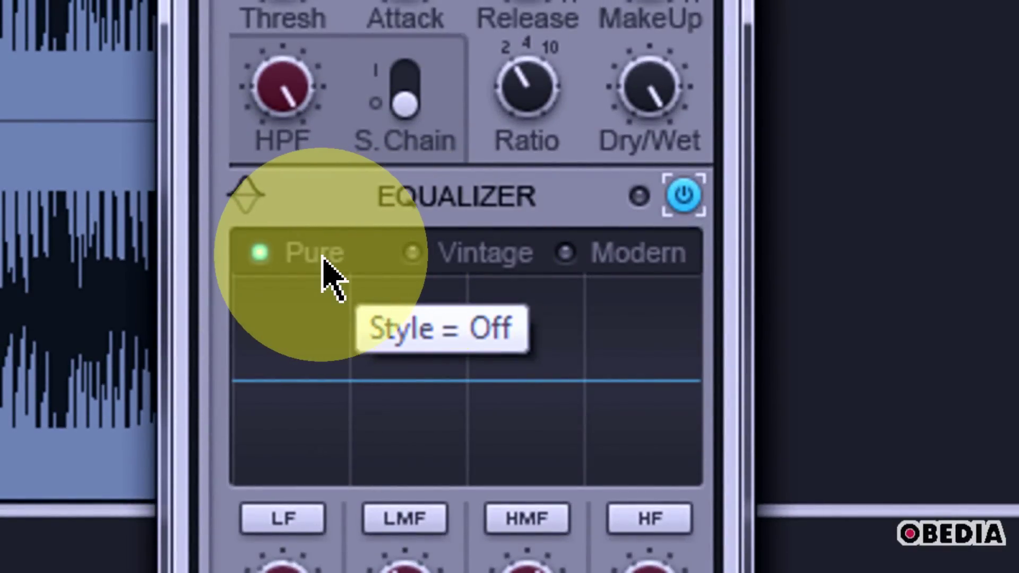
{"action": "left_click", "coordinate": [504, 257]}
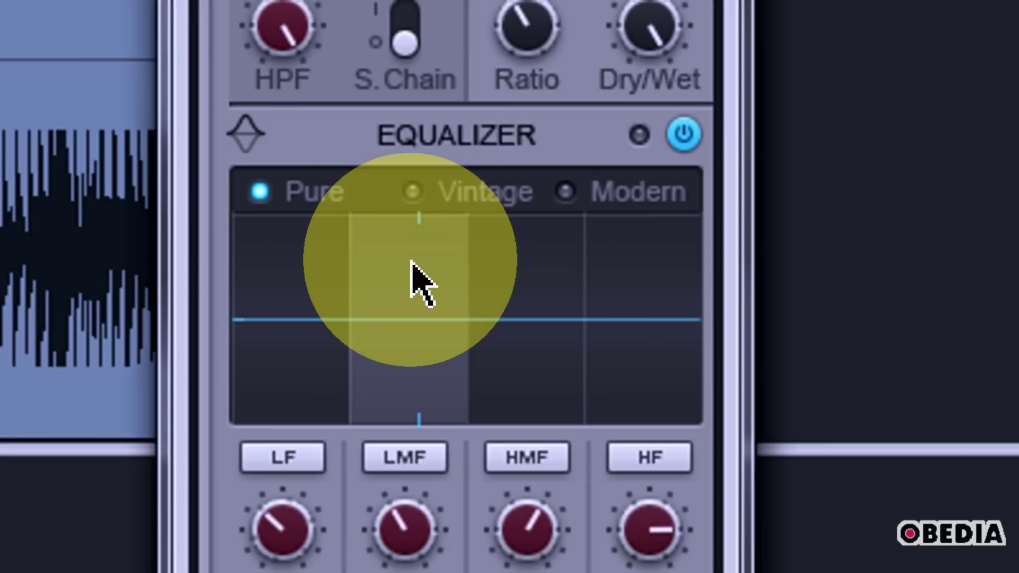
{"action": "left_click", "coordinate": [485, 192]}
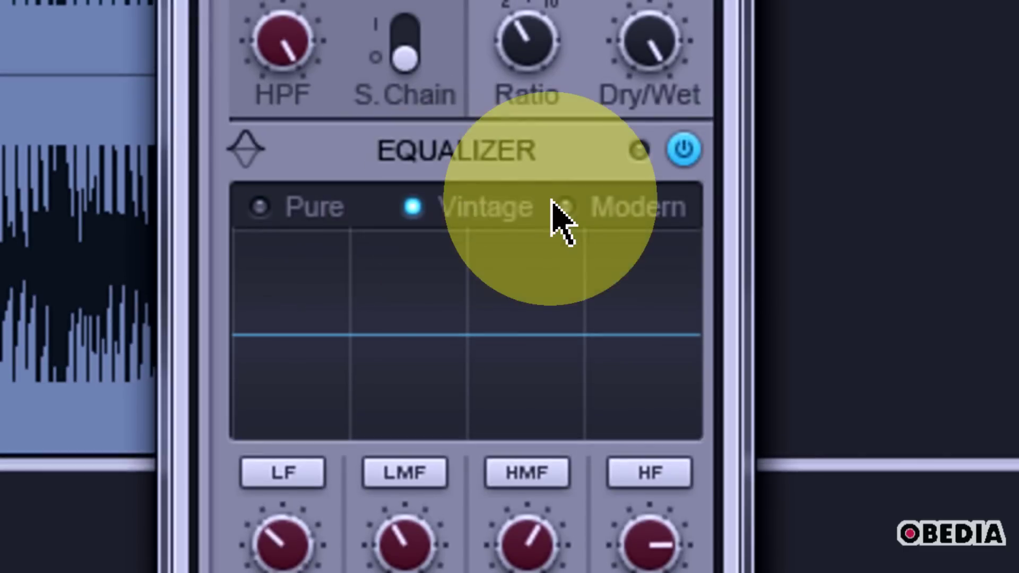
{"action": "left_click", "coordinate": [615, 194]}
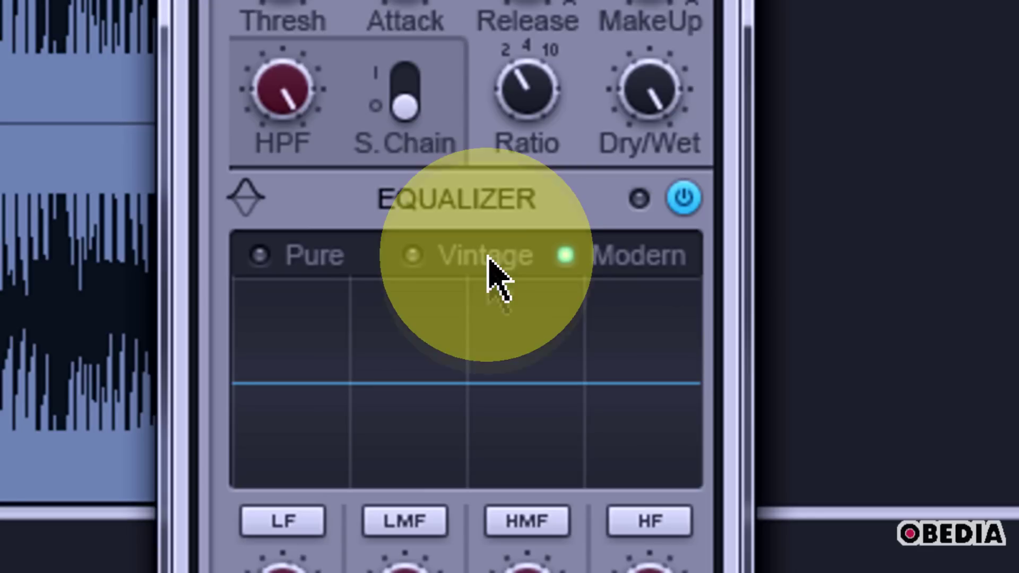
{"action": "left_click", "coordinate": [486, 260]}
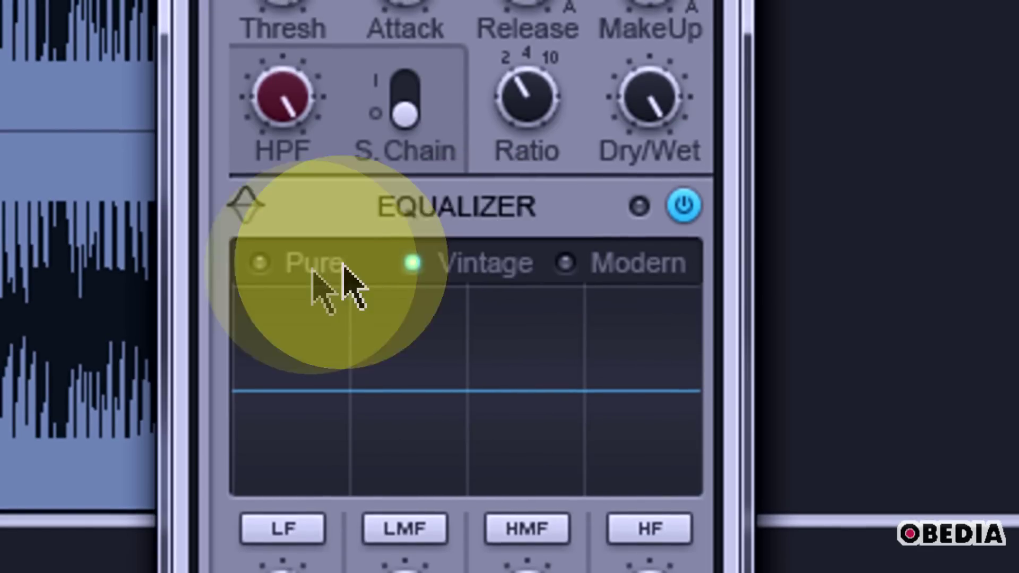
{"action": "left_click", "coordinate": [342, 268]}
{"action": "left_click", "coordinate": [644, 286]}
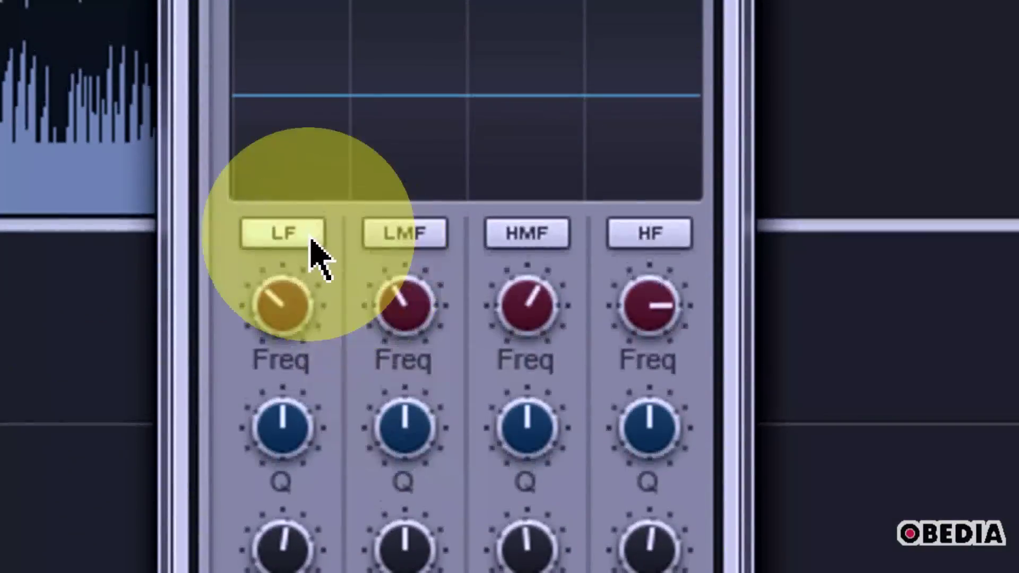
- Enable the low, high-mid and high EQ bands alongside the low-mid band
{"action": "left_click", "coordinate": [310, 374]}
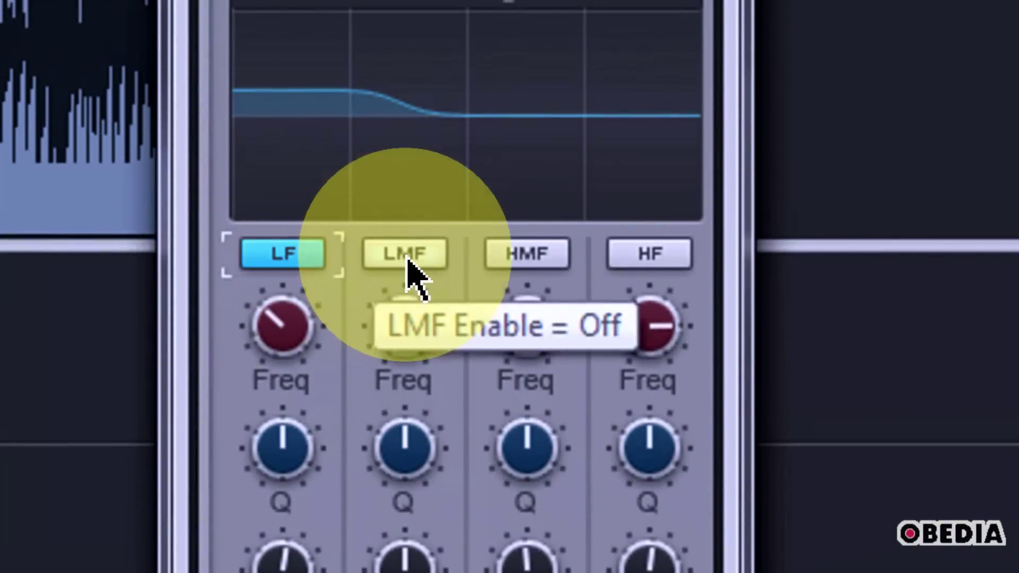
{"action": "left_click", "coordinate": [515, 260]}
{"action": "left_click", "coordinate": [634, 259]}
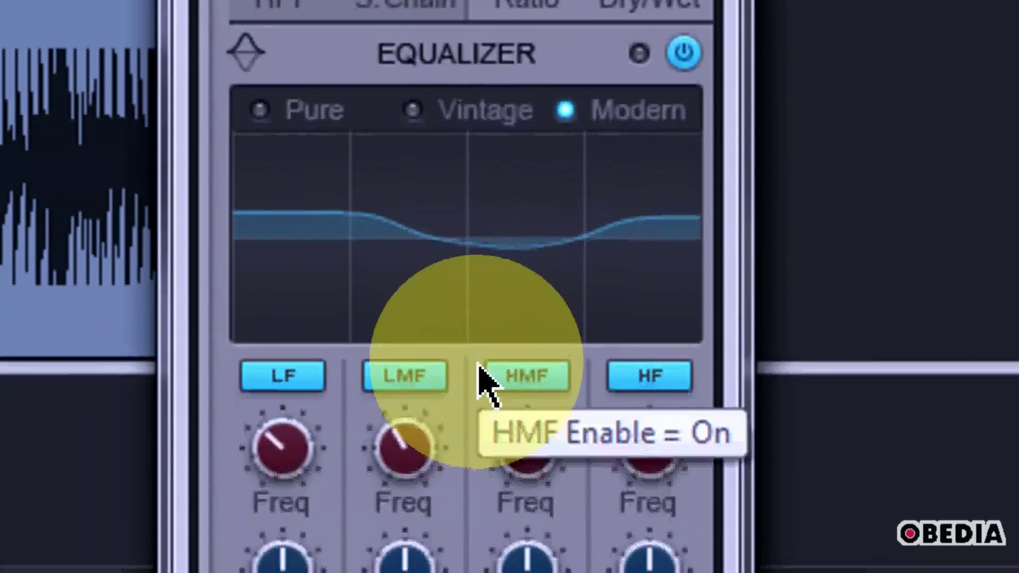
- Compare the high-mid peak near 2162.9 Hz in Vintage and Pure styles, ending on Modern
{"action": "left_click", "coordinate": [413, 85]}
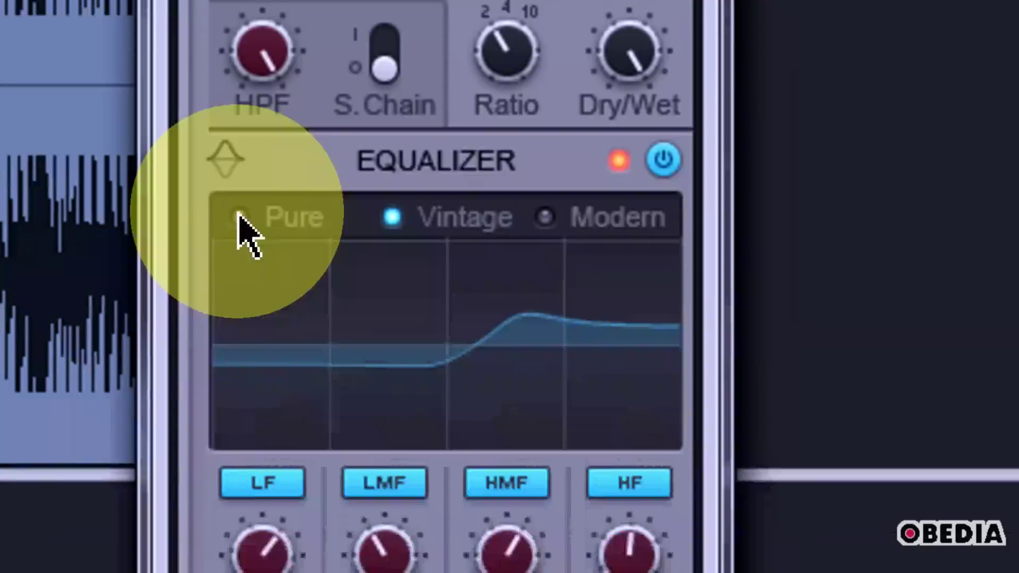
{"action": "left_click", "coordinate": [260, 85]}
{"action": "scroll", "coordinate": [527, 350], "scroll_direction": "up", "scroll_amount": 5}
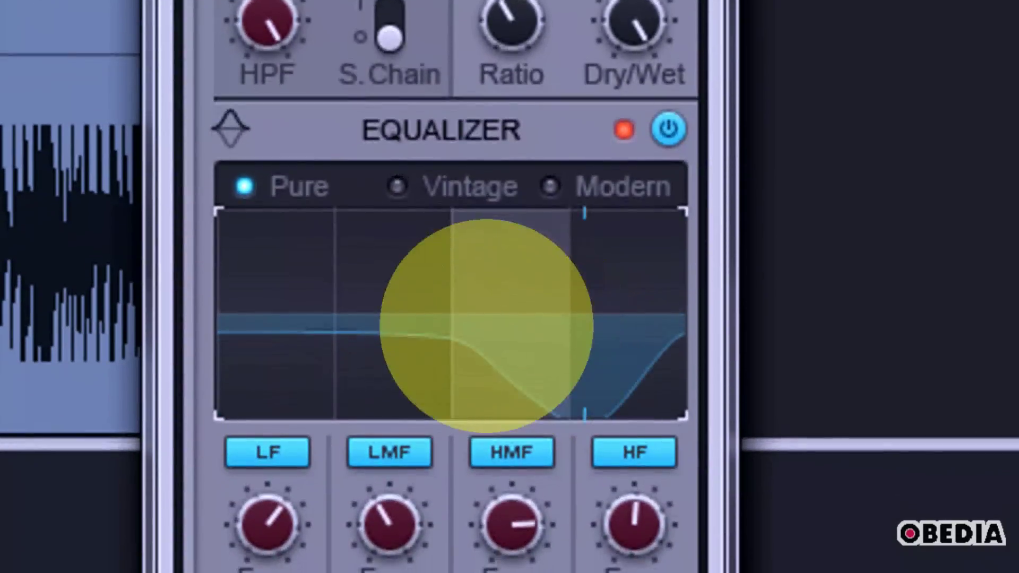
{"action": "scroll", "coordinate": [504, 325], "scroll_direction": "down", "scroll_amount": 8}
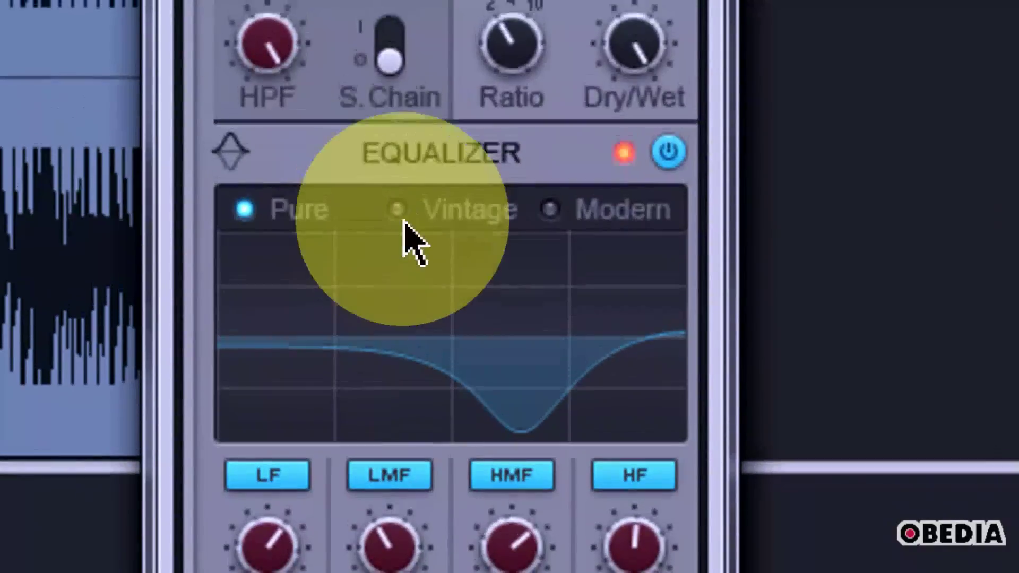
{"action": "left_click", "coordinate": [403, 170]}
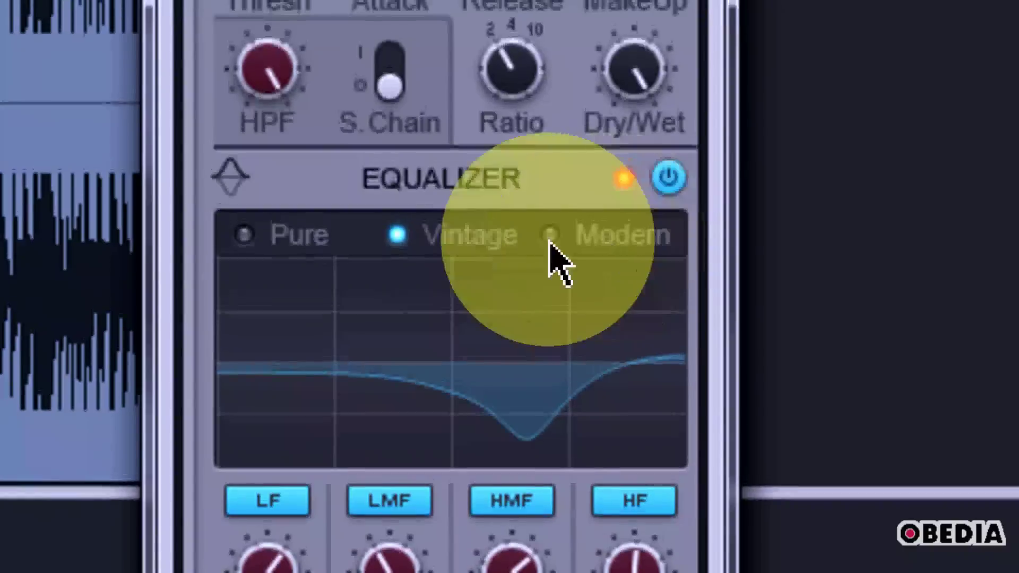
{"action": "scroll", "coordinate": [547, 397], "scroll_direction": "up", "scroll_amount": 10}
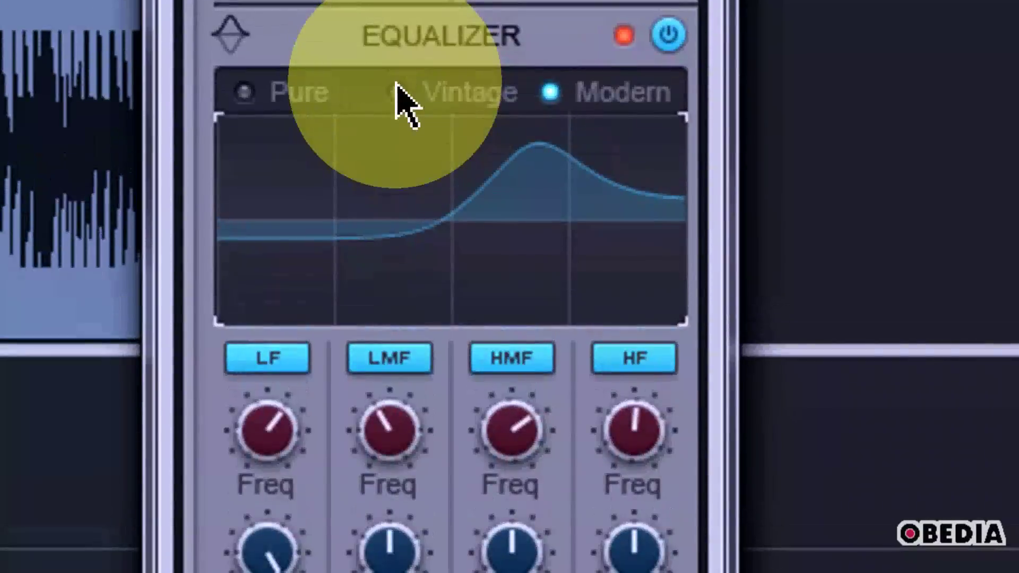
{"action": "left_click", "coordinate": [397, 99]}
{"action": "left_click", "coordinate": [551, 118]}
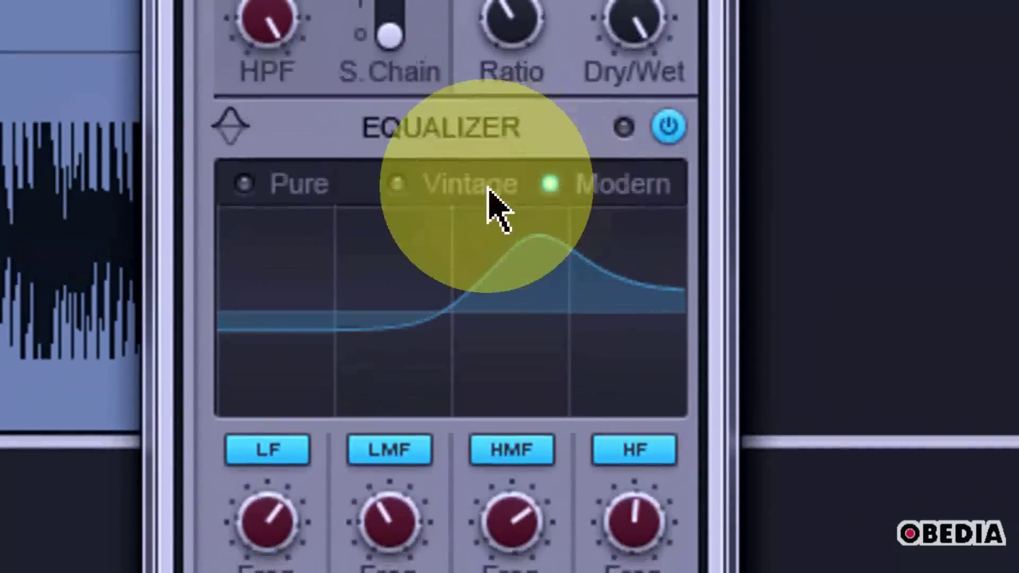
{"action": "left_click", "coordinate": [427, 202]}
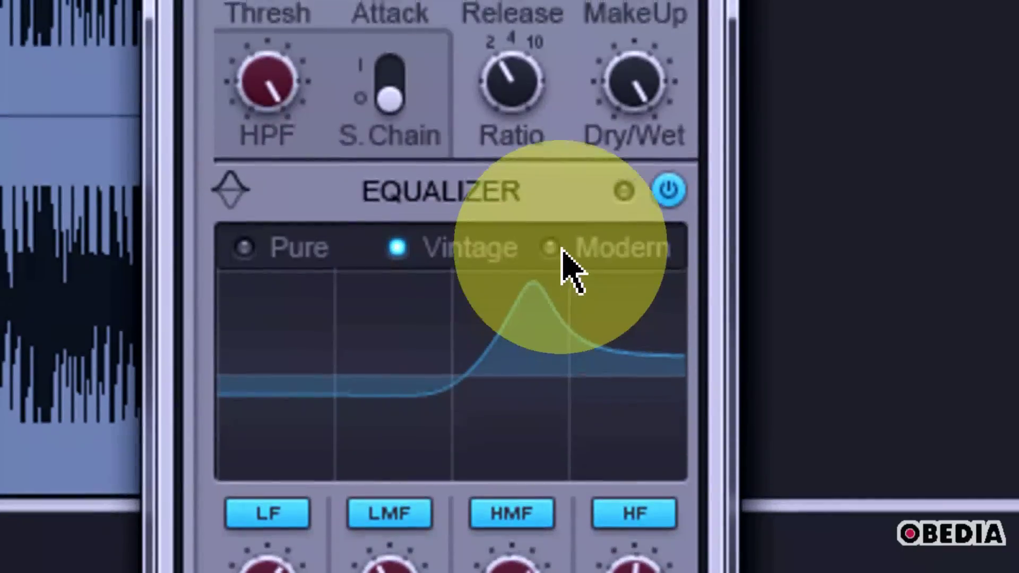
{"action": "left_click", "coordinate": [541, 204]}
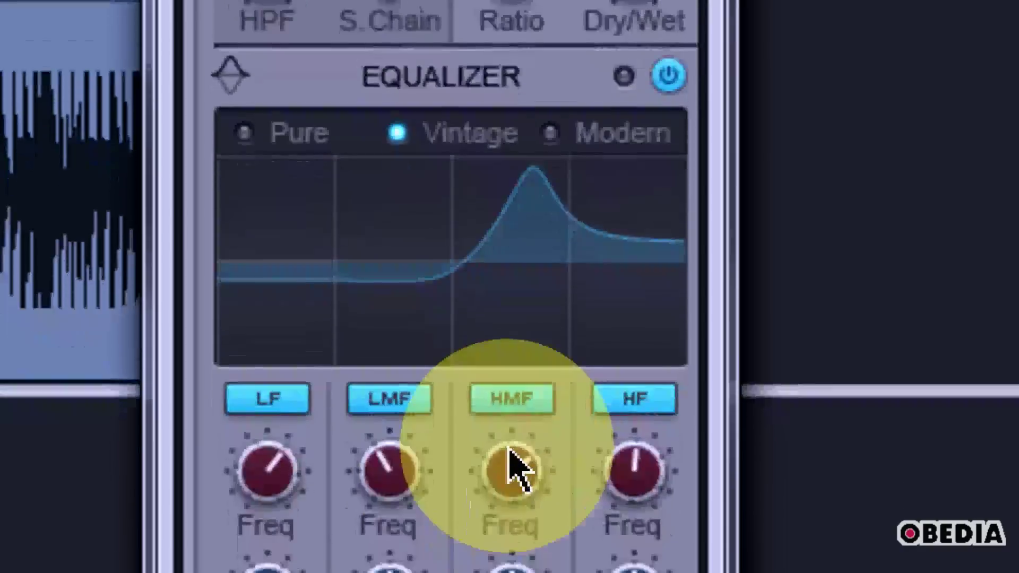
{"action": "mouse_move", "coordinate": [518, 444]}
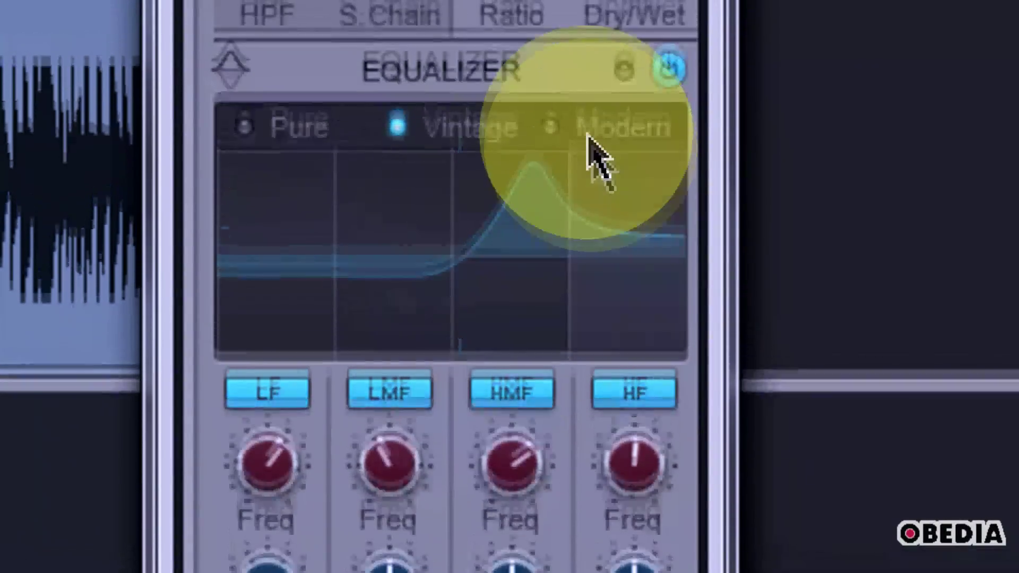
{"action": "left_click", "coordinate": [590, 137]}
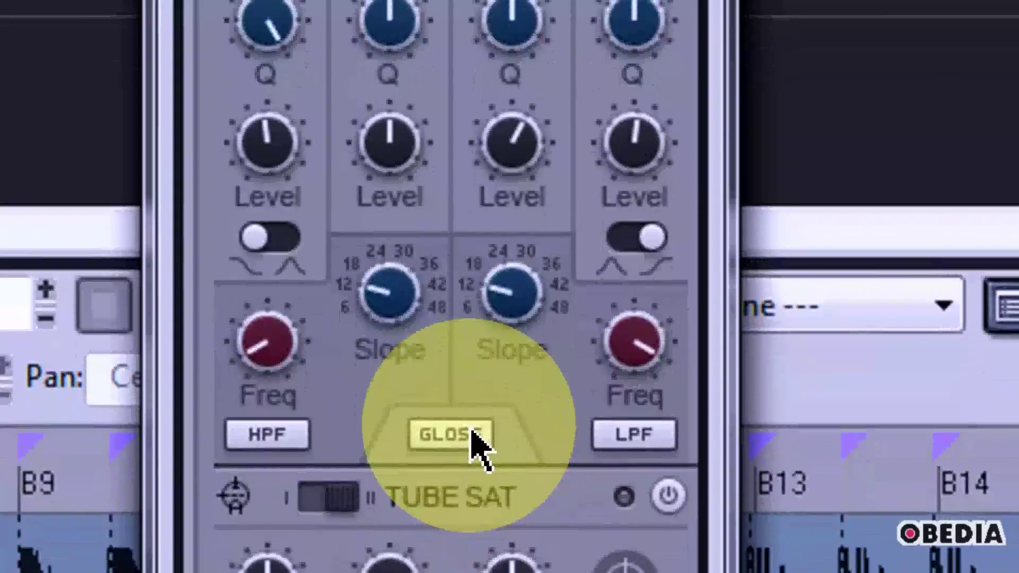
- A/B the drum loop with EQ Gloss on and off, leaving Gloss enabled
{"action": "left_click", "coordinate": [460, 565]}
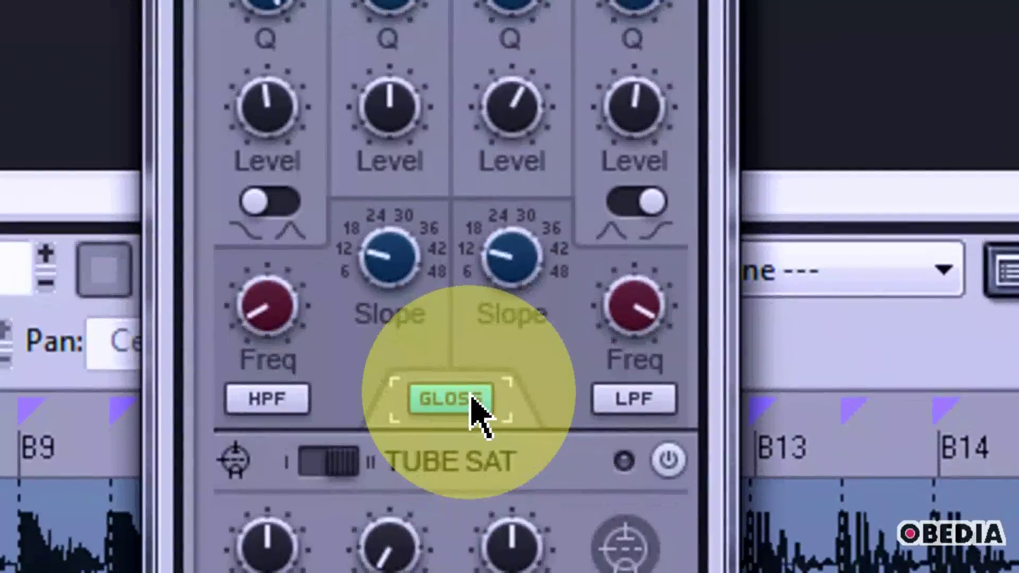
{"action": "left_click", "coordinate": [472, 422]}
{"action": "left_click", "coordinate": [472, 421]}
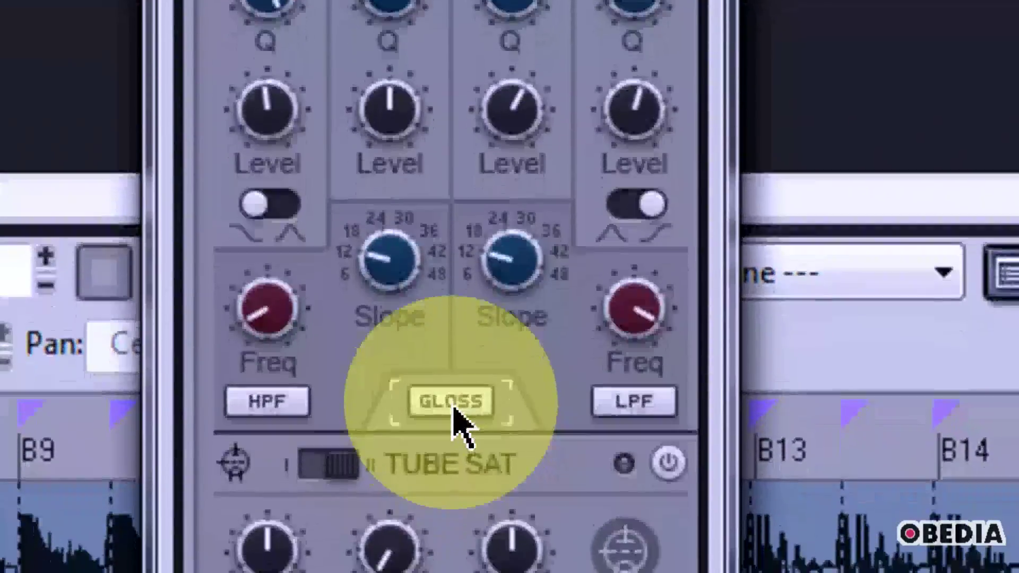
{"action": "left_click", "coordinate": [451, 473]}
{"action": "left_click", "coordinate": [452, 390]}
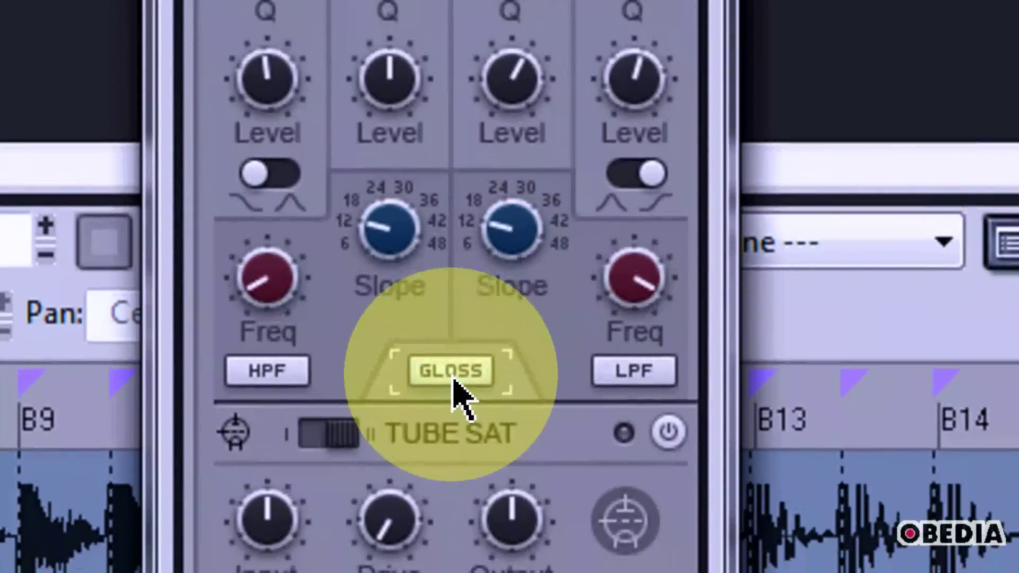
{"action": "left_click", "coordinate": [452, 390]}
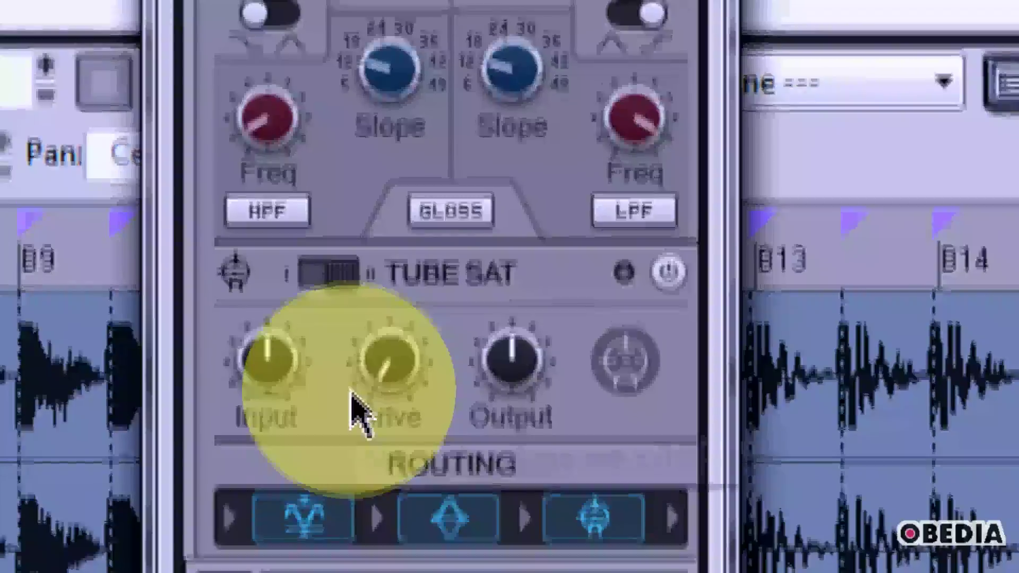
- Try Tube Sat type I, return to type II, and power on the Tube Sat module
{"action": "mouse_move", "coordinate": [365, 371]}
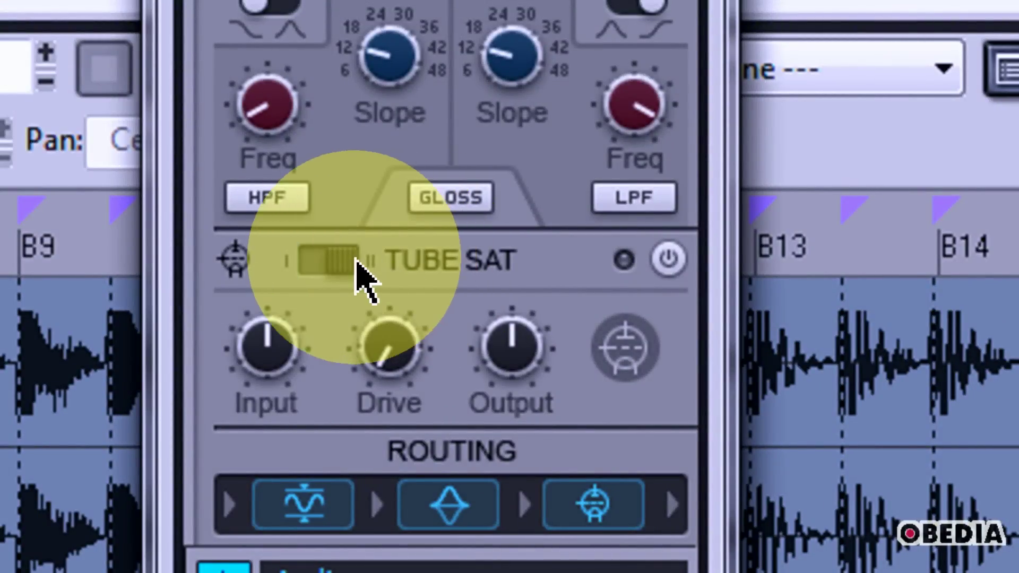
{"action": "mouse_move", "coordinate": [338, 277]}
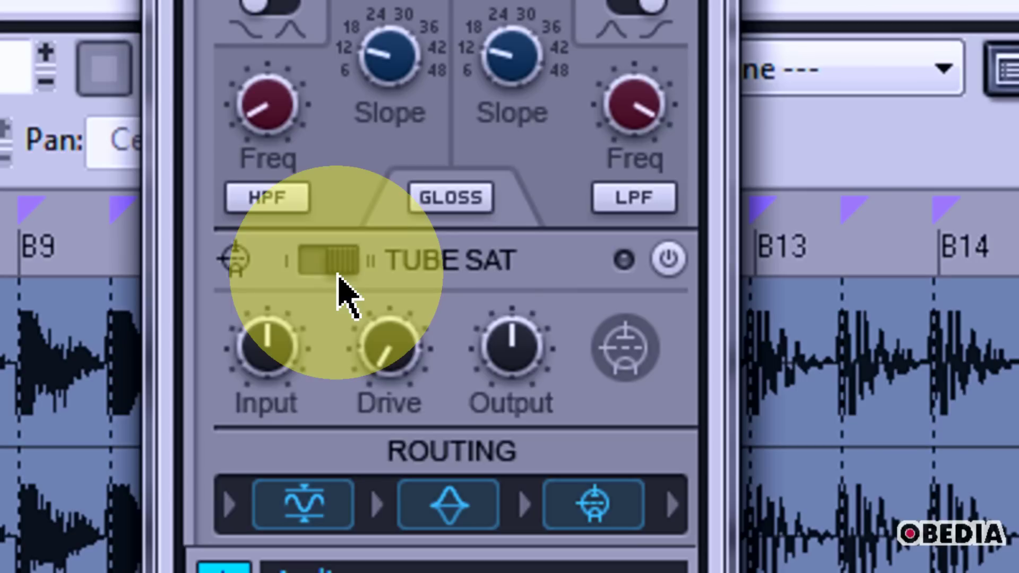
{"action": "left_click", "coordinate": [331, 265]}
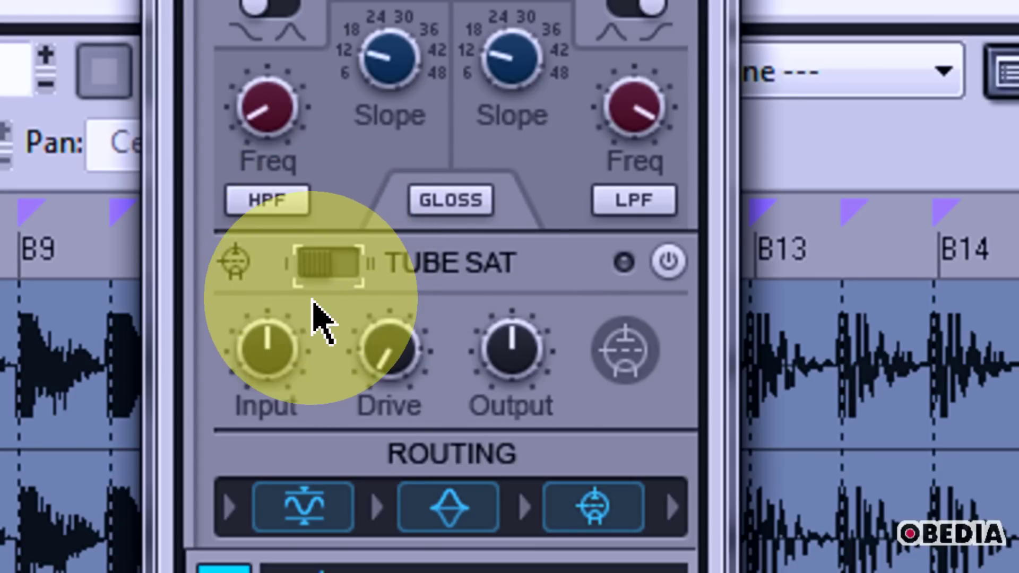
{"action": "left_click", "coordinate": [321, 262]}
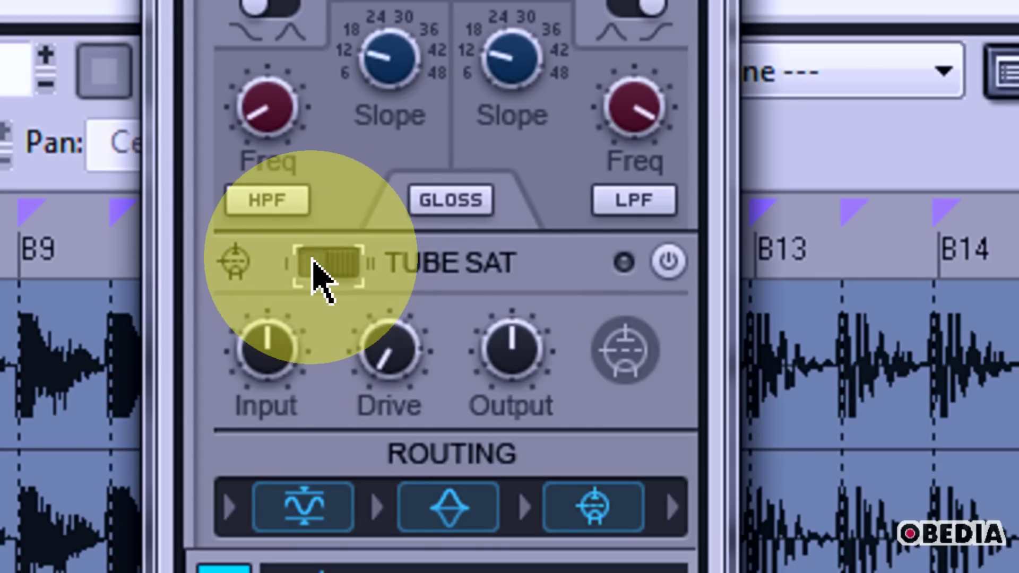
{"action": "left_click", "coordinate": [667, 261]}
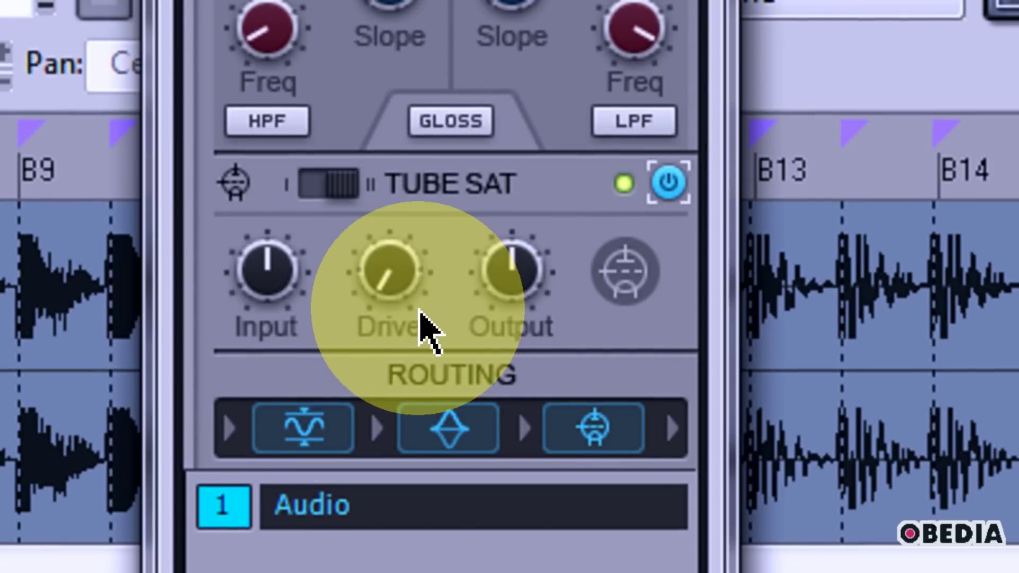
- Set Tube Sat Drive near 74.5%, Output 6.4 dB and Input about -7.8 dB, comparing types
{"action": "mouse_move", "coordinate": [390, 284]}
{"action": "left_mouse_down"}
{"action": "mouse_move", "coordinate": [406, 292]}
{"action": "mouse_move", "coordinate": [391, 269]}
{"action": "left_mouse_up"}
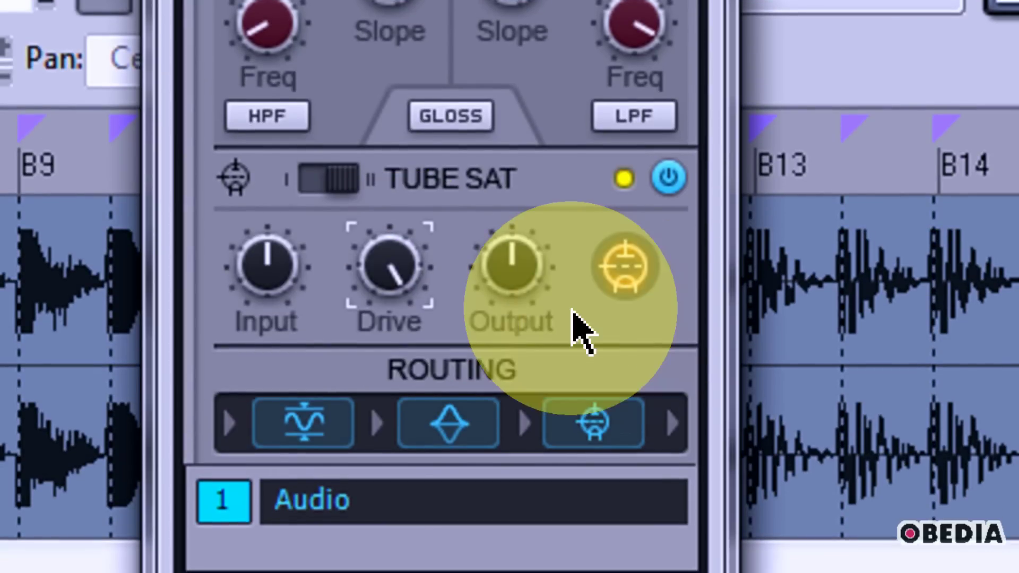
{"action": "left_click_drag", "start_coordinate": [512, 272], "coordinate": [507, 270]}
{"action": "left_click_drag", "start_coordinate": [388, 268], "coordinate": [366, 220]}
{"action": "mouse_move", "coordinate": [512, 271]}
{"action": "left_mouse_down"}
{"action": "mouse_move", "coordinate": [512, 290]}
{"action": "mouse_move", "coordinate": [512, 266]}
{"action": "left_mouse_up"}
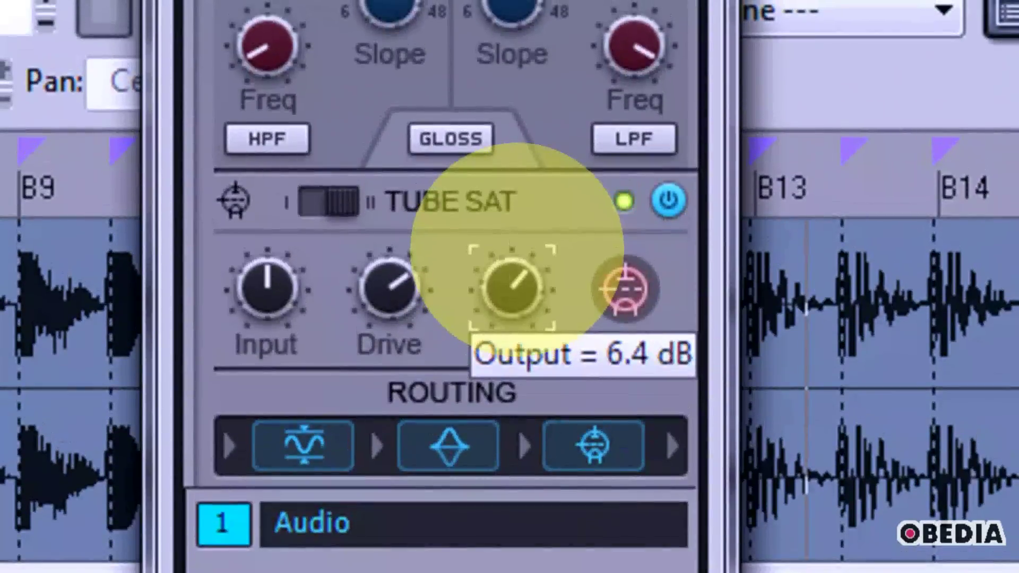
{"action": "left_click_drag", "start_coordinate": [263, 272], "coordinate": [329, 313]}
{"action": "left_click_drag", "start_coordinate": [260, 297], "coordinate": [260, 289]}
{"action": "left_click", "coordinate": [332, 213]}
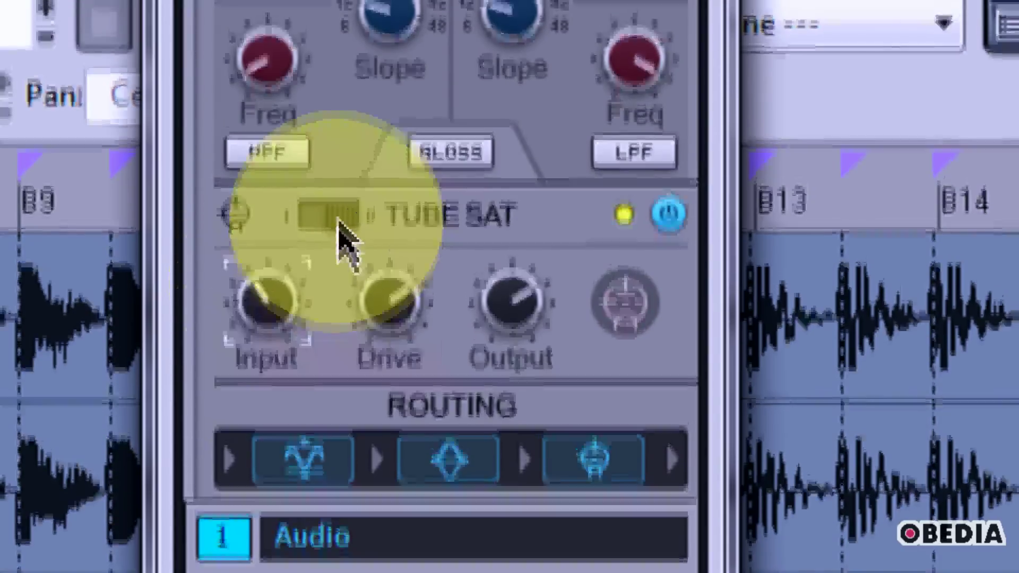
{"action": "left_click", "coordinate": [338, 252]}
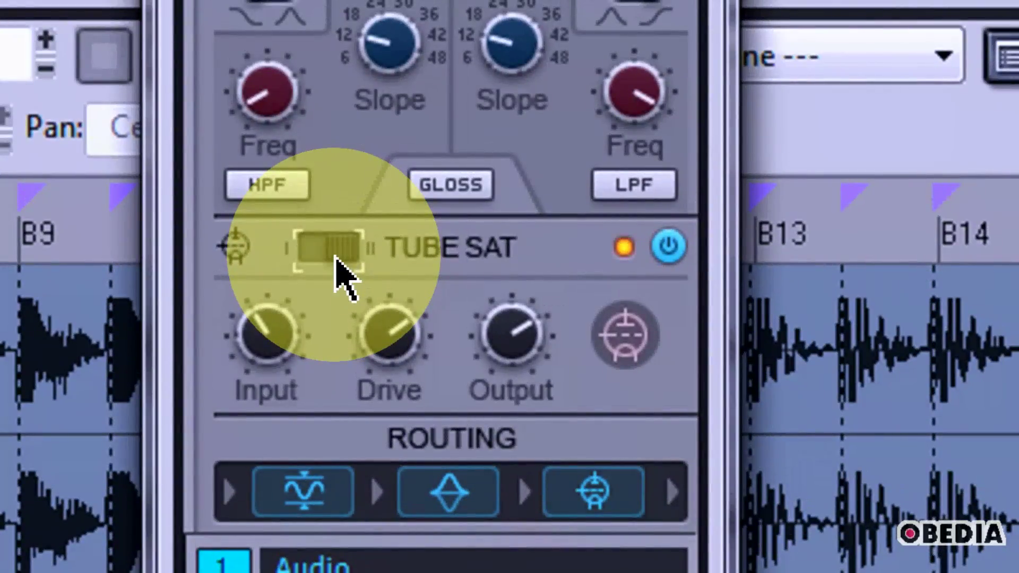
{"action": "left_click", "coordinate": [338, 252]}
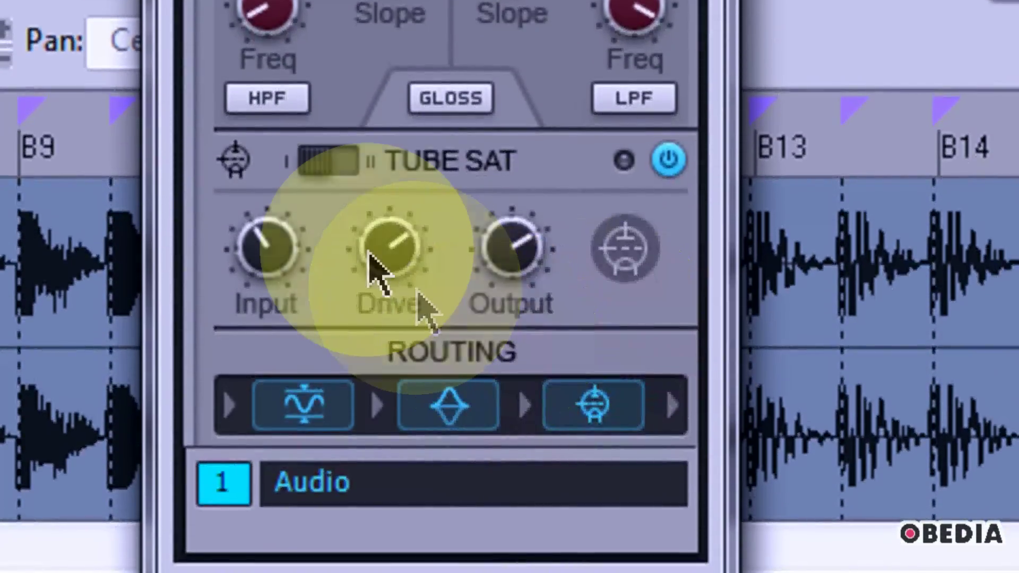
{"action": "left_click_drag", "start_coordinate": [369, 254], "coordinate": [370, 250]}
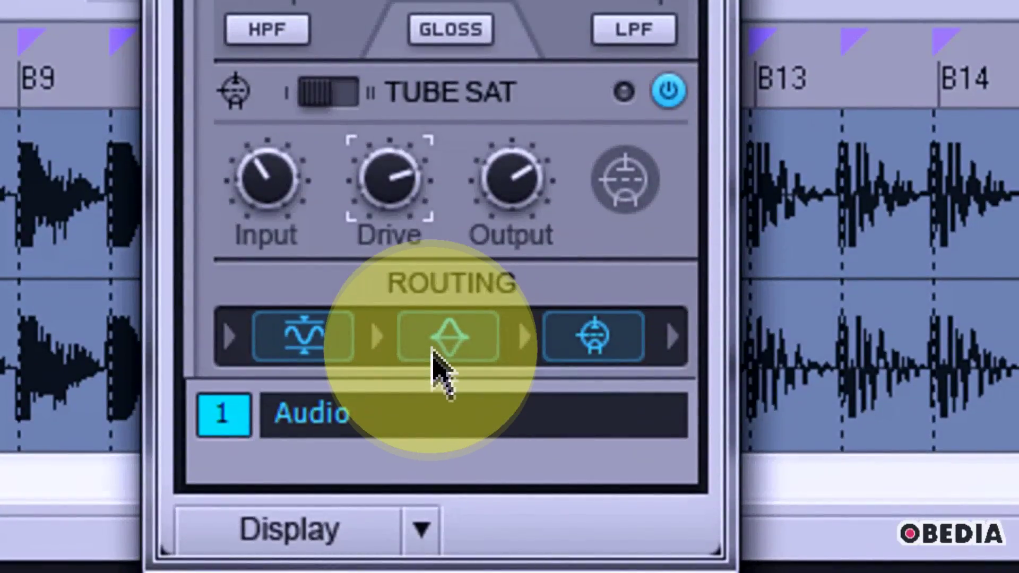
- Rearrange the routing strip icons so the chain runs Tube Sat, Comp, then EQ
{"action": "left_click_drag", "start_coordinate": [302, 337], "coordinate": [513, 340]}
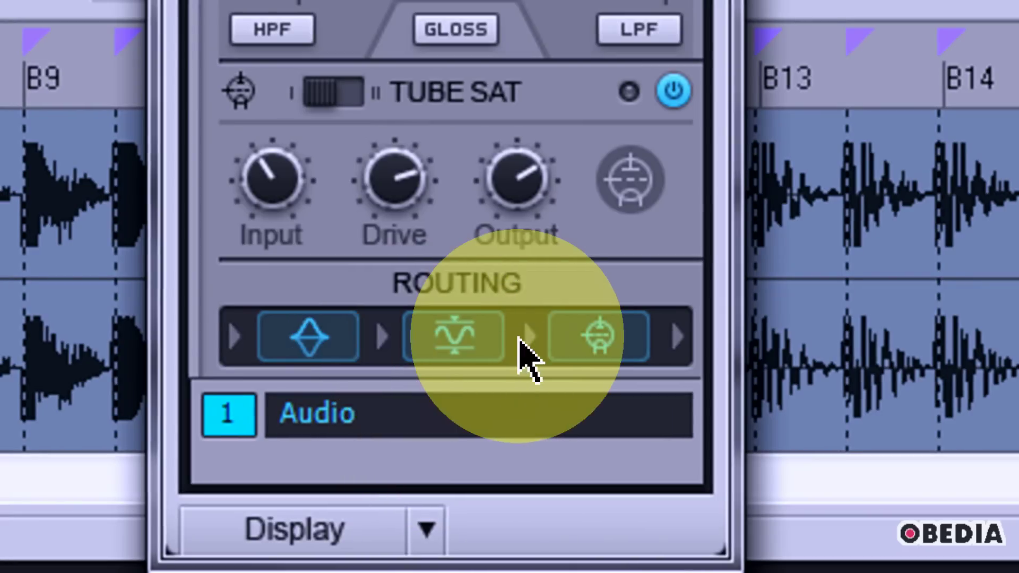
{"action": "left_click", "coordinate": [568, 335]}
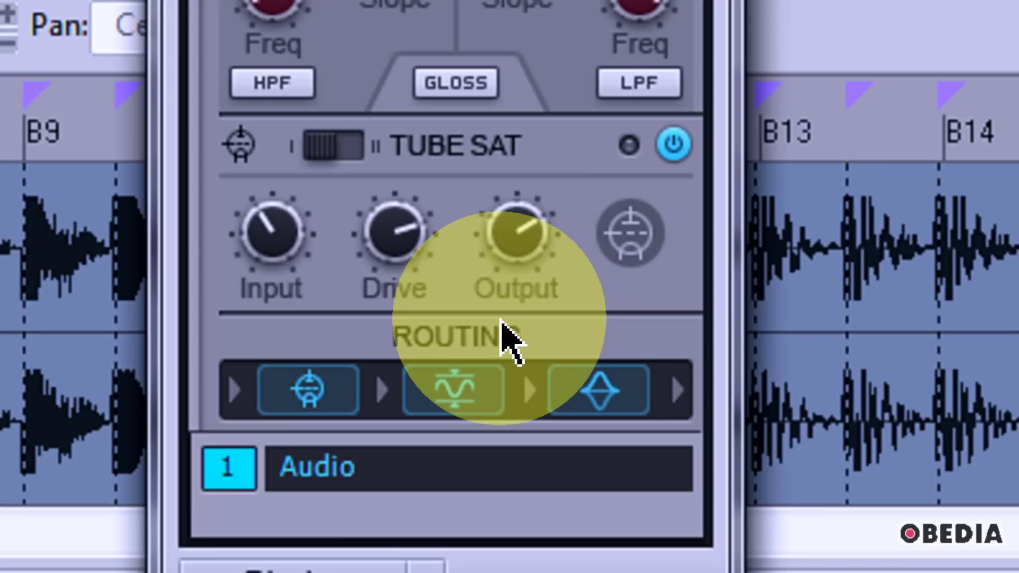
{"action": "mouse_move", "coordinate": [503, 251]}
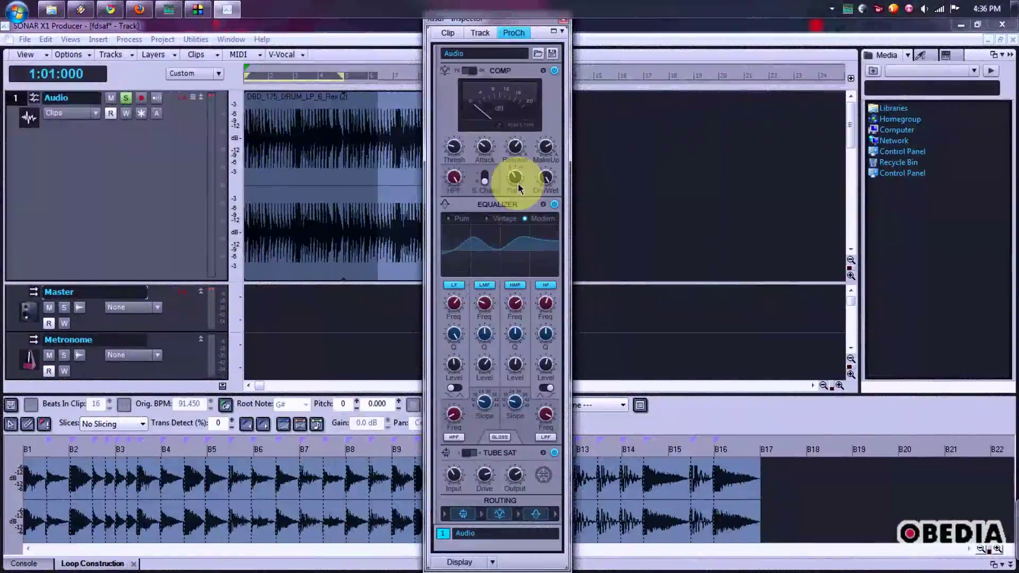
{"action": "mouse_move", "coordinate": [519, 186]}
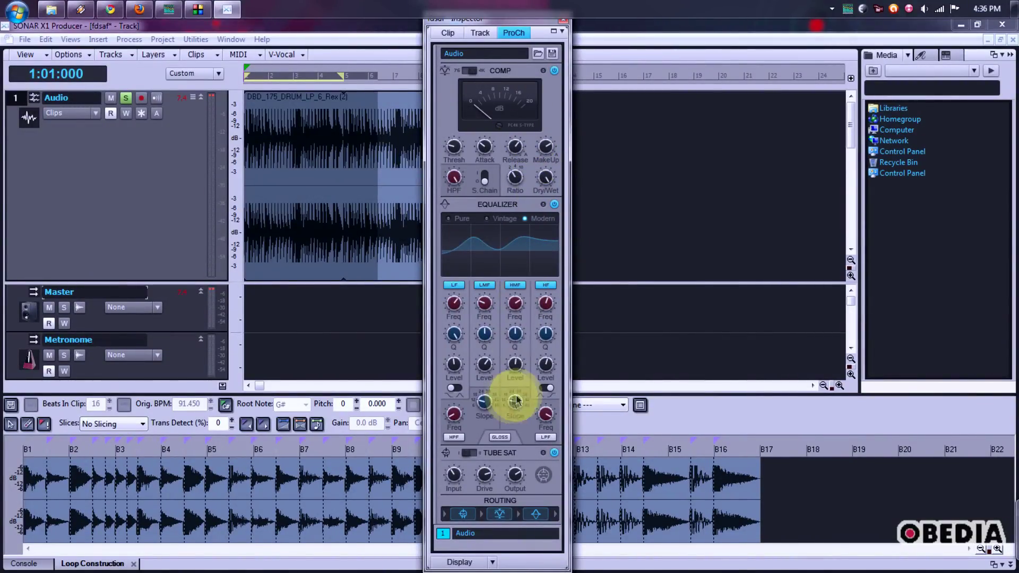
{"action": "mouse_move", "coordinate": [518, 404]}
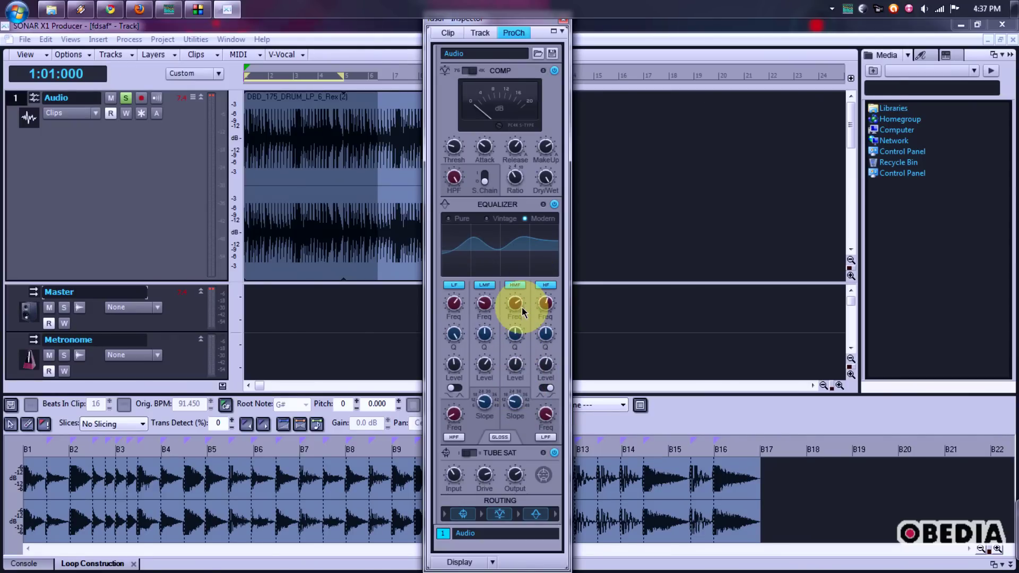
{"action": "mouse_move", "coordinate": [522, 312]}
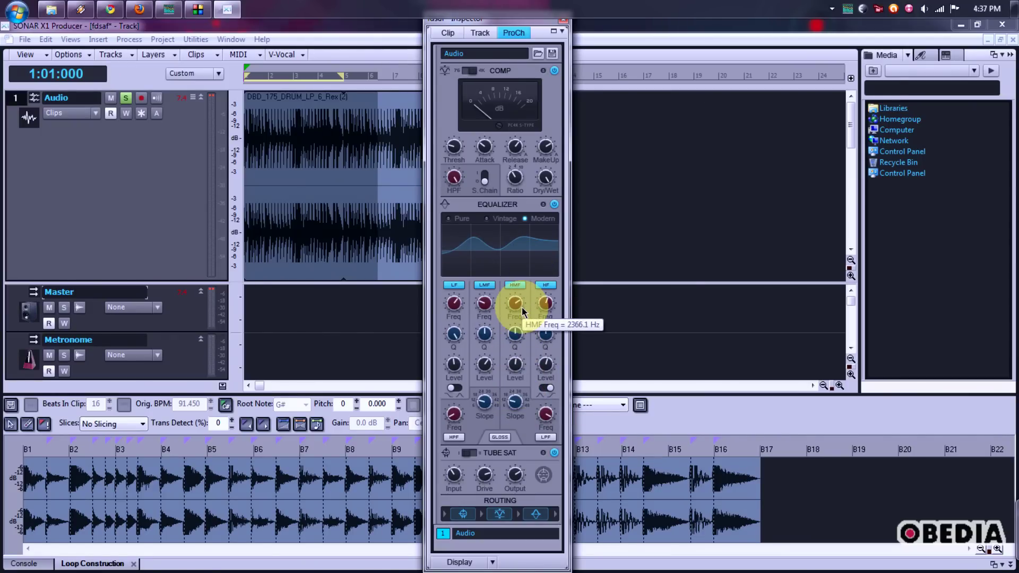